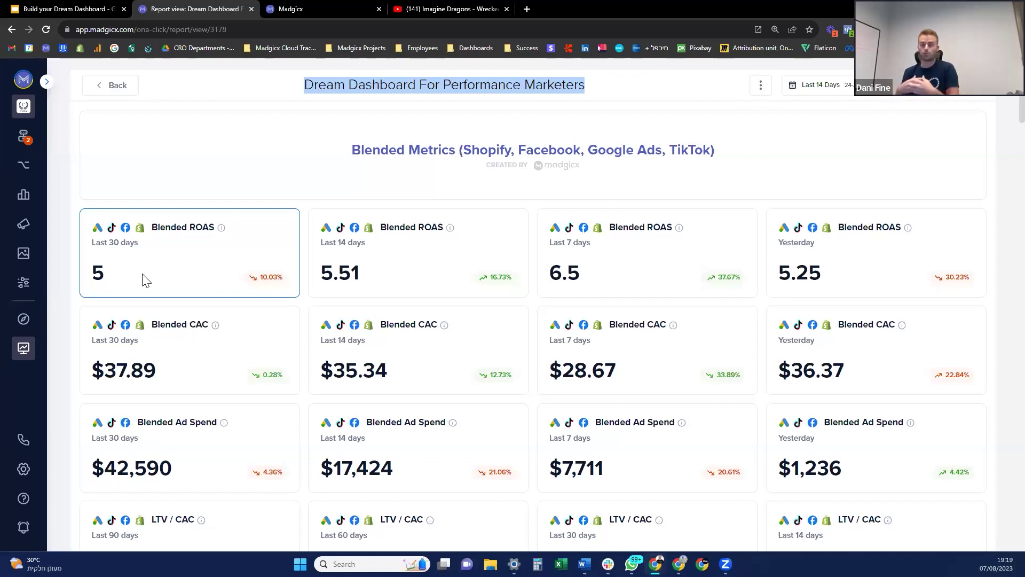
Read the Blended CAC definition and scroll past the LTV / CAC cards (4.11 for 90 days, 4.06 for 14 days).
scroll(151, 297, down, 1)
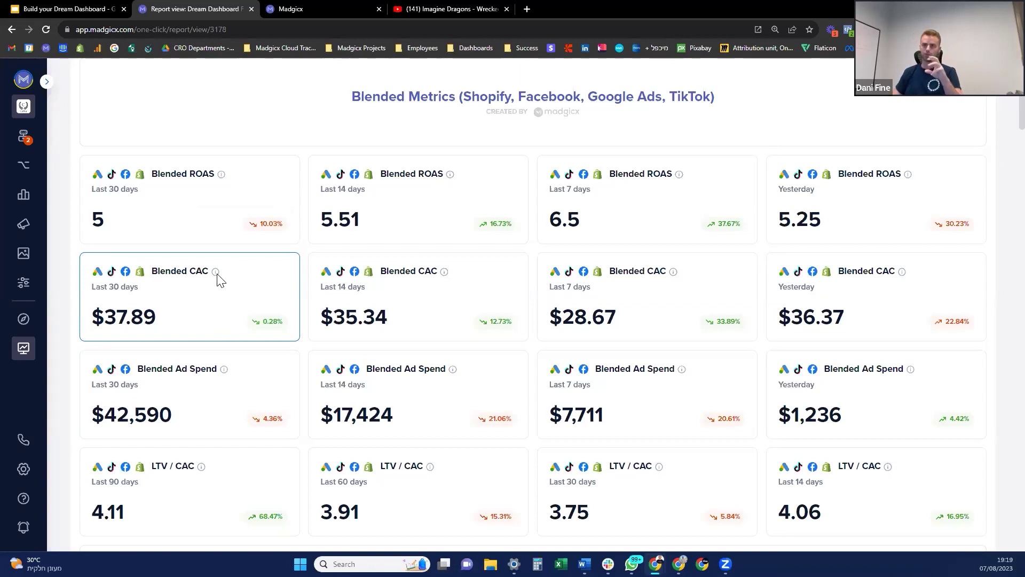
mouse_move(216, 273)
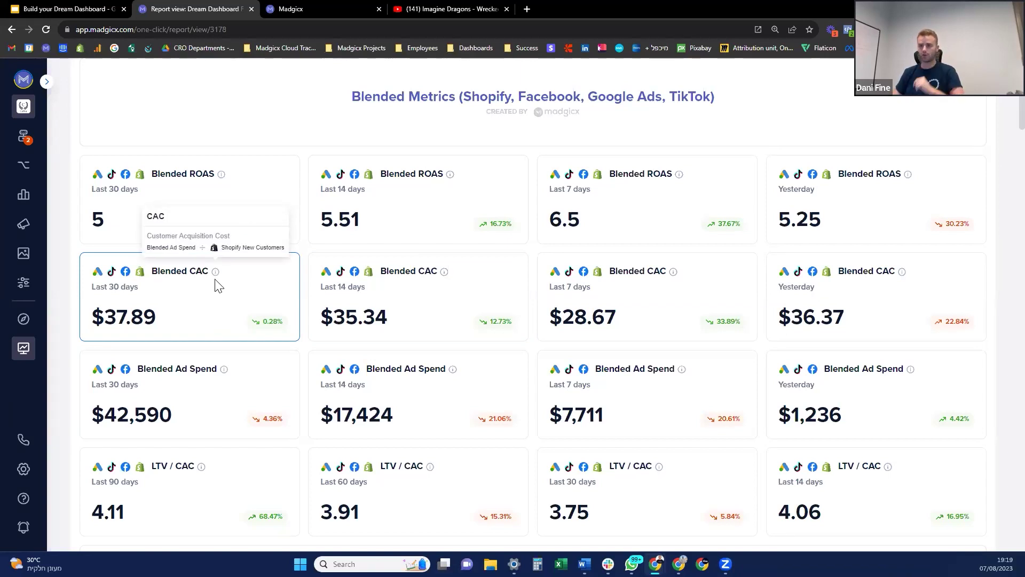
scroll(270, 315, down, 1)
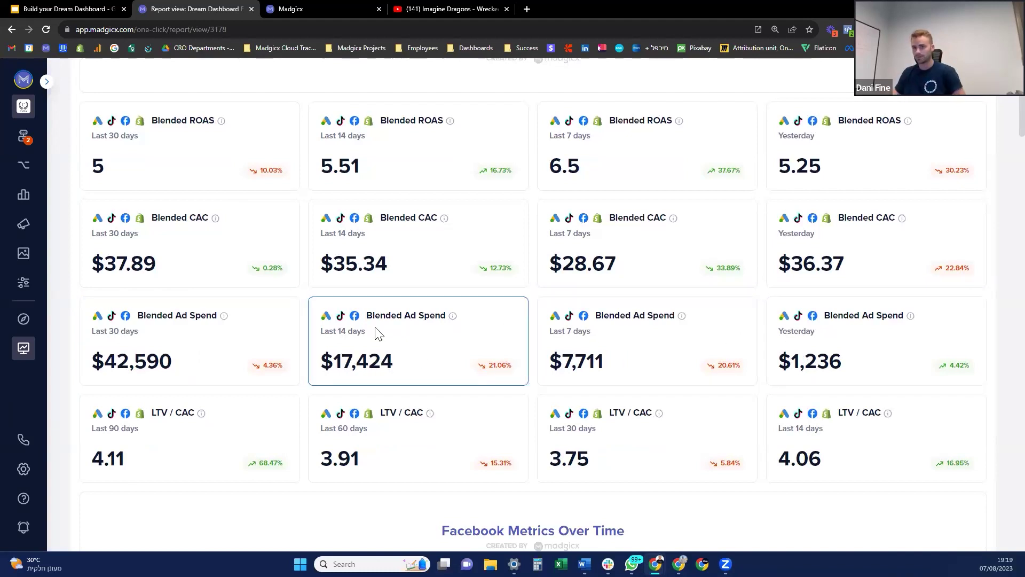
scroll(331, 328, down, 1)
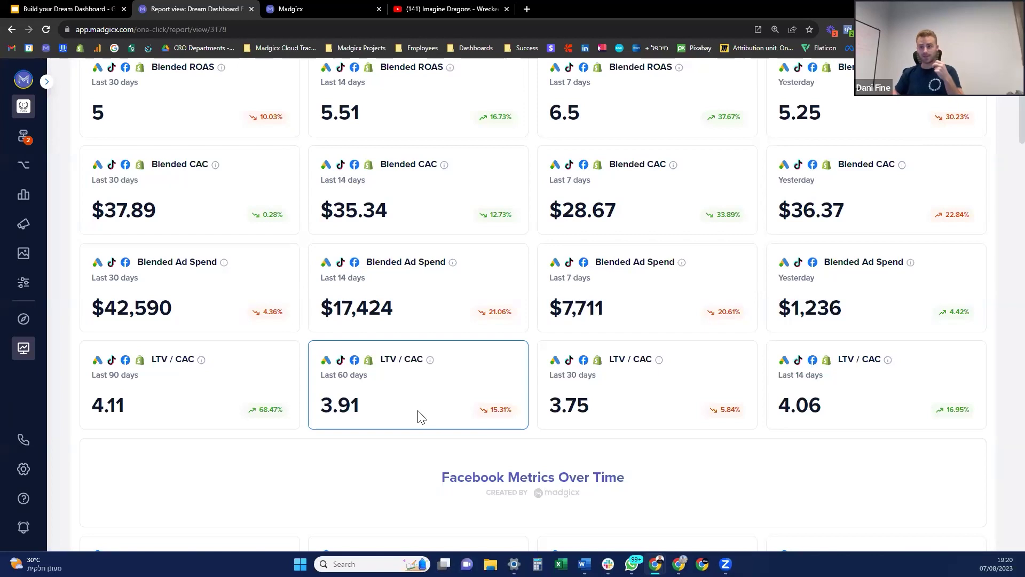
scroll(393, 400, down, 2)
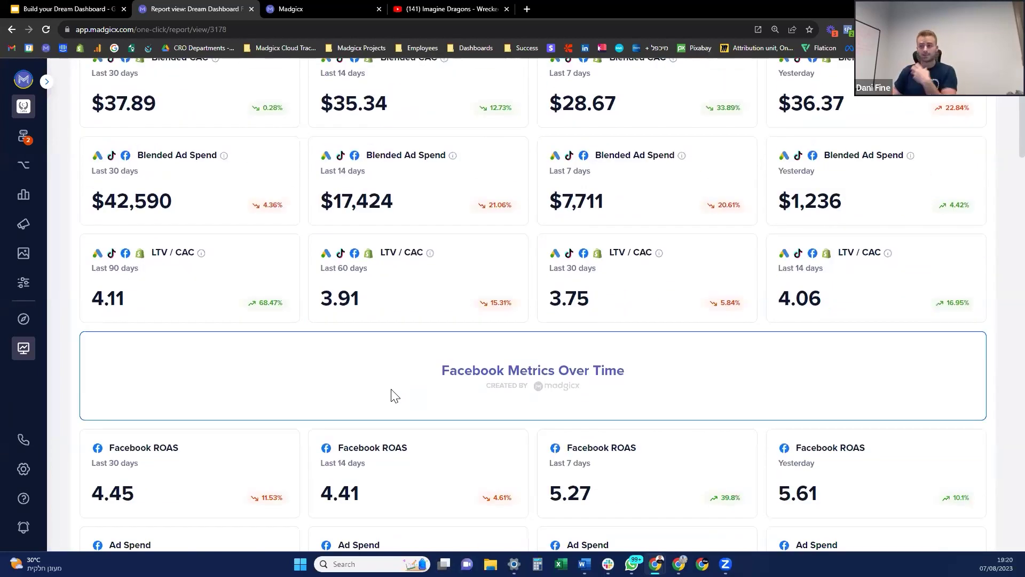
Scroll through the Facebook, Google Ads and TikTok rows, ending at TikTok ROAS 0.54 and $785 spend.
scroll(394, 384, down, 3)
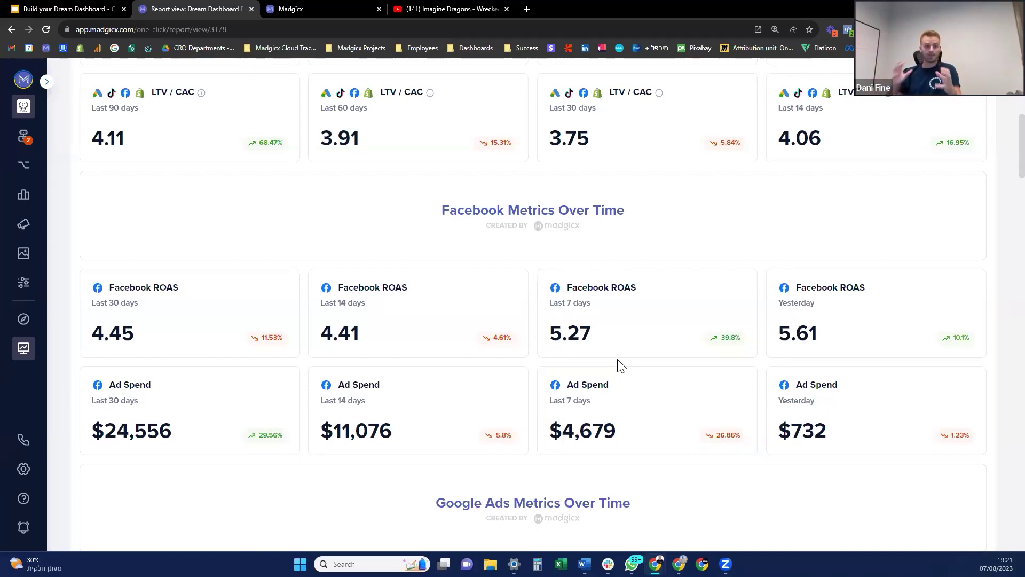
scroll(621, 366, down, 5)
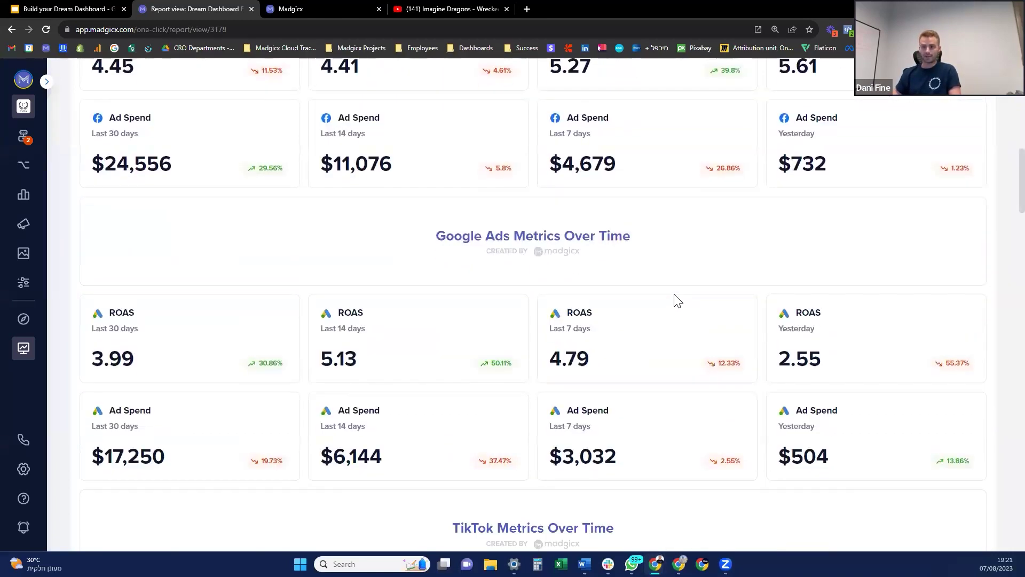
scroll(676, 301, down, 1)
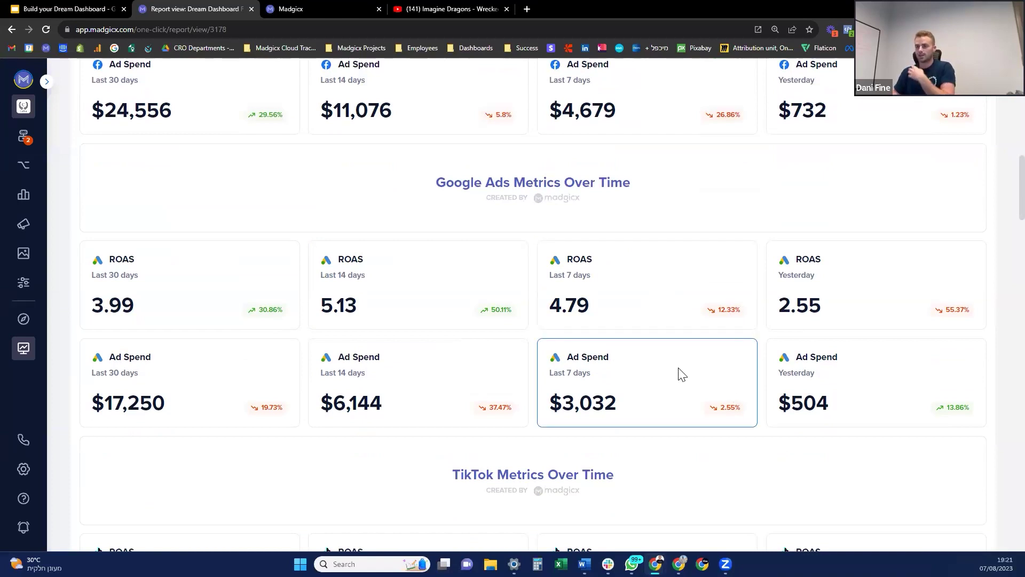
scroll(641, 353, down, 1)
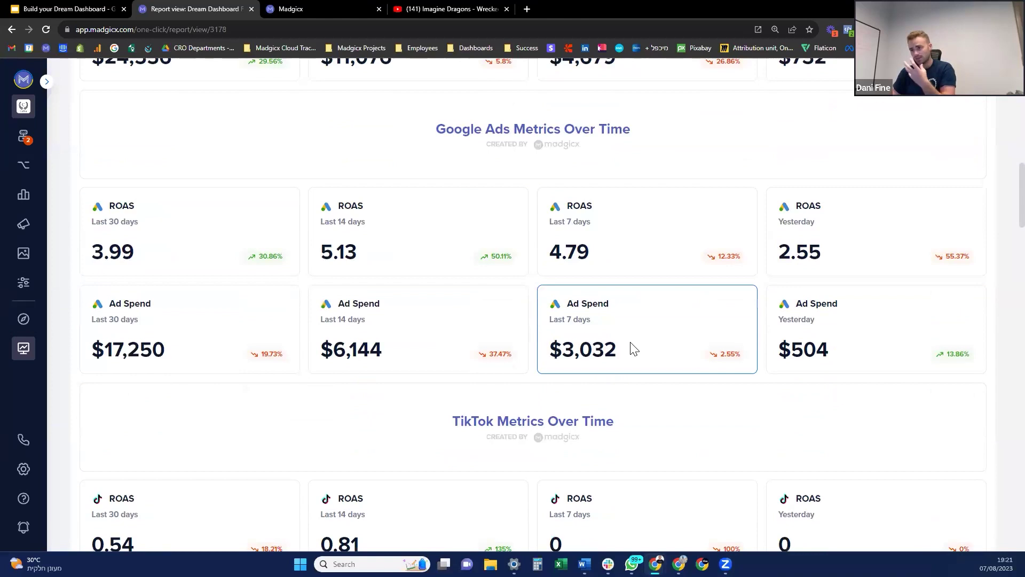
scroll(603, 348, down, 1)
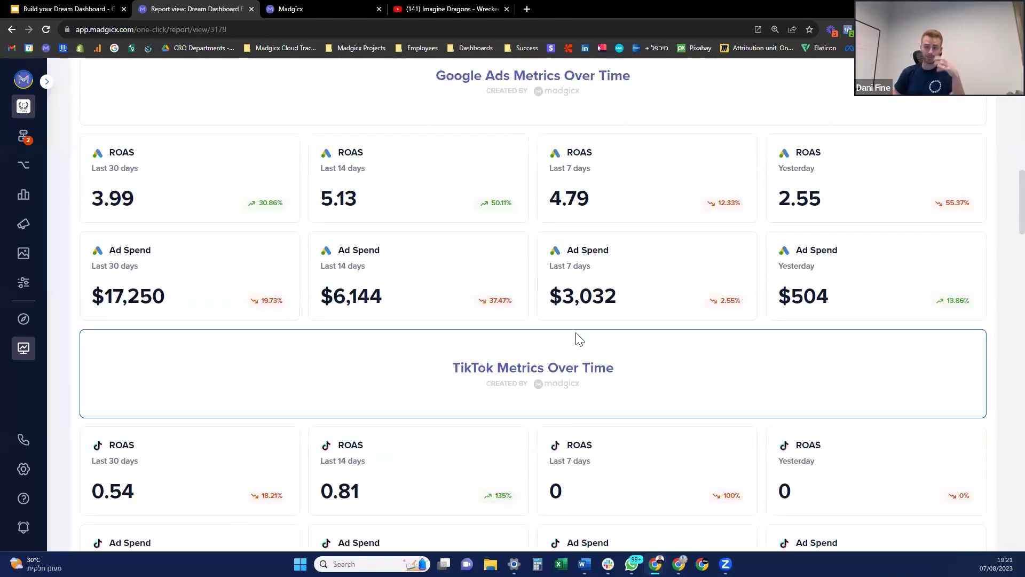
scroll(555, 347, down, 2)
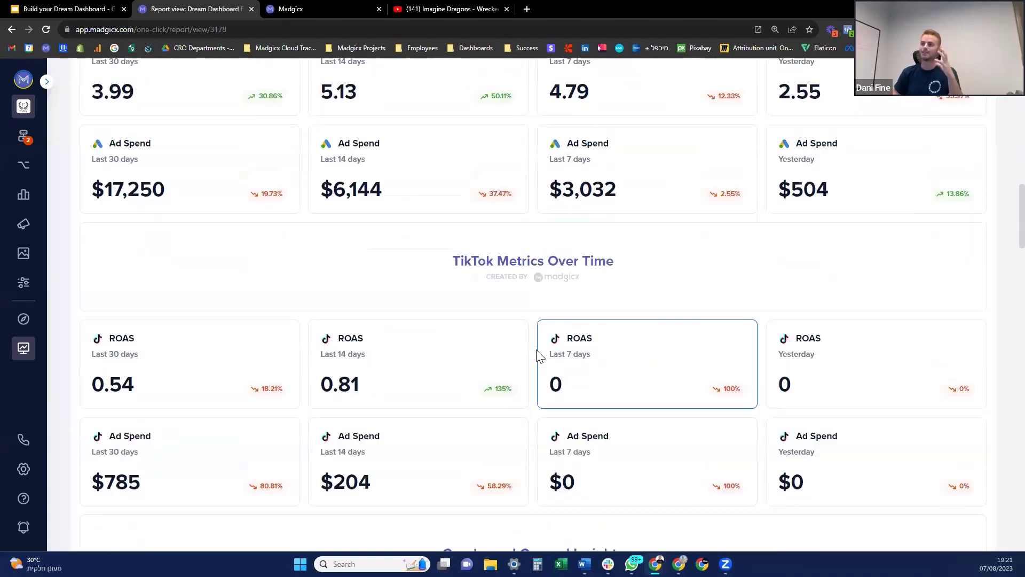
scroll(487, 333, down, 1)
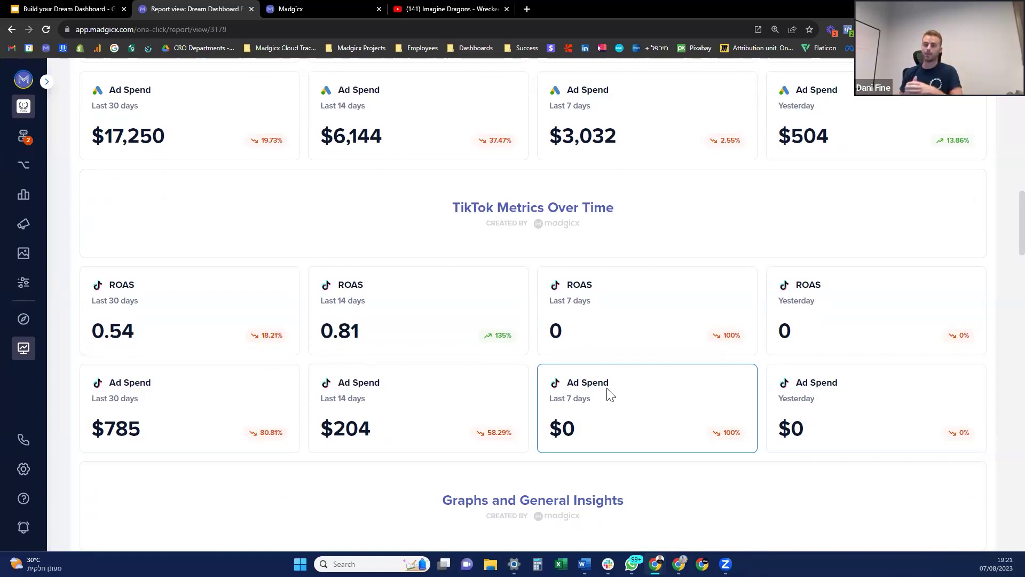
scroll(597, 395, up, 1)
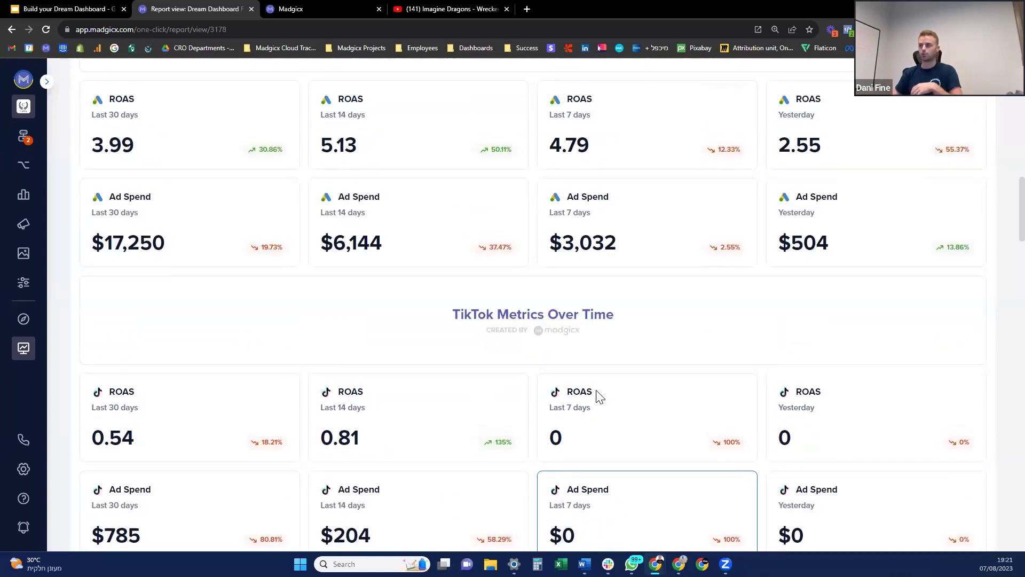
scroll(580, 422, down, 3)
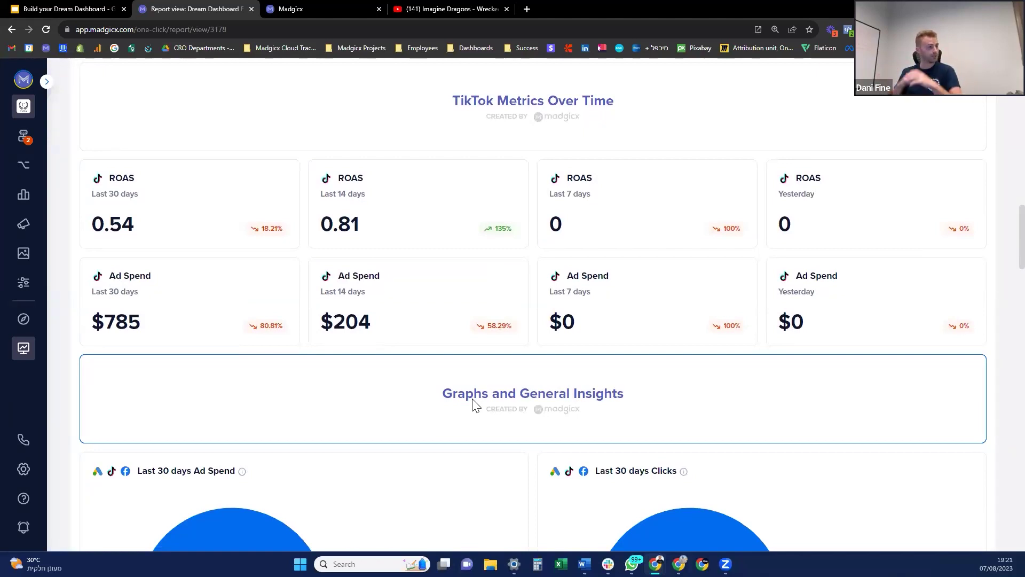
Read slice values on the per-platform ad spend and clicks pie charts.
scroll(472, 389, down, 3)
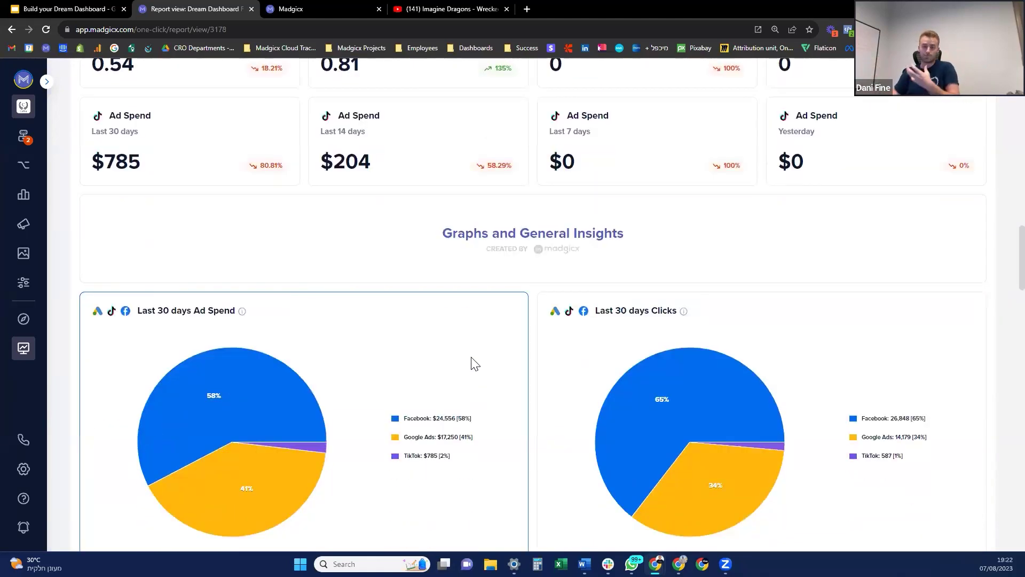
scroll(470, 360, down, 1)
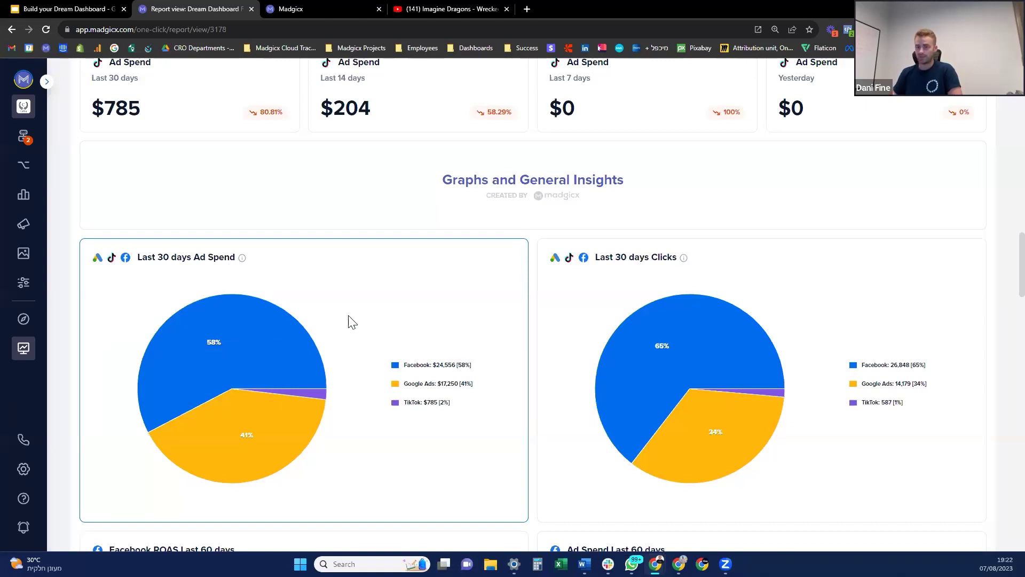
mouse_move(277, 323)
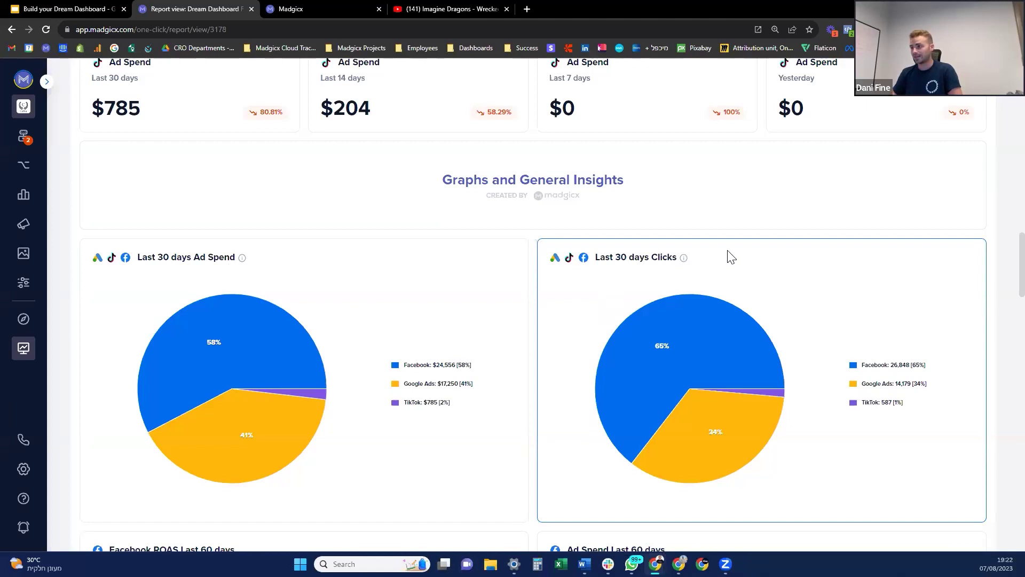
scroll(727, 254, down, 1)
mouse_move(689, 283)
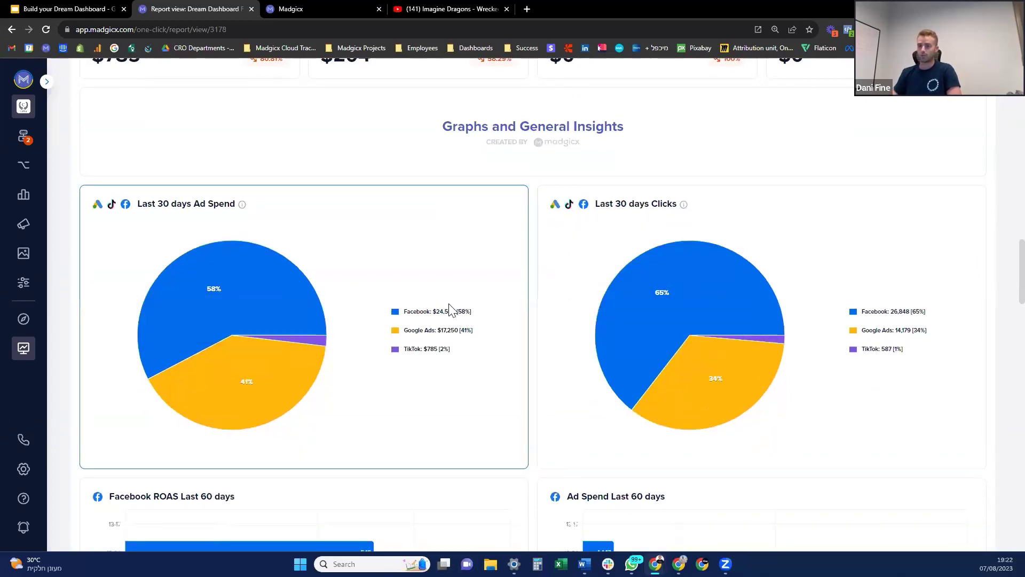
mouse_move(309, 392)
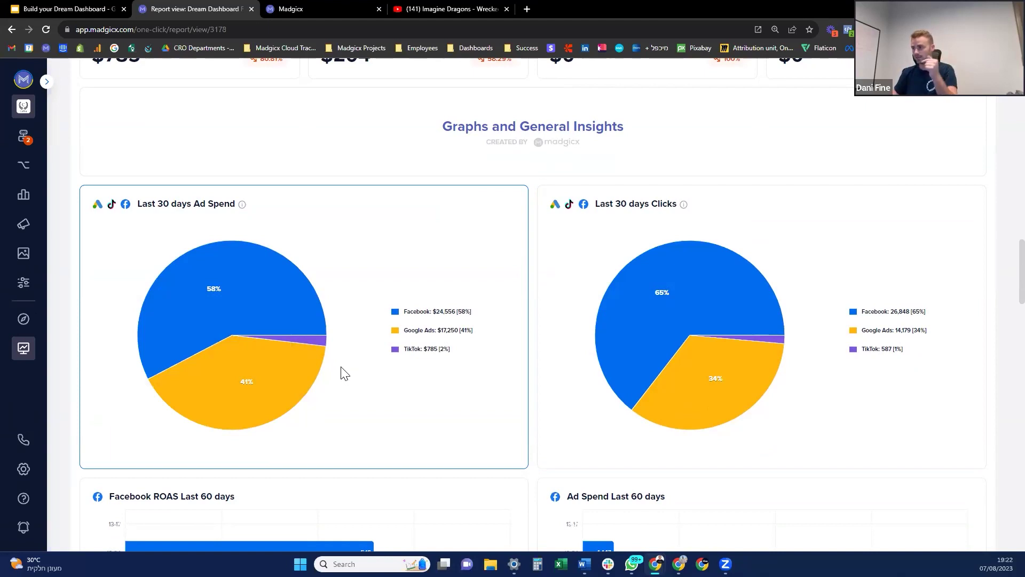
Check the Last 60 days Facebook ROAS and Ad Spend age bars: 18-24 at 5.16 ROAS, $1,447 spend.
scroll(501, 259, down, 2)
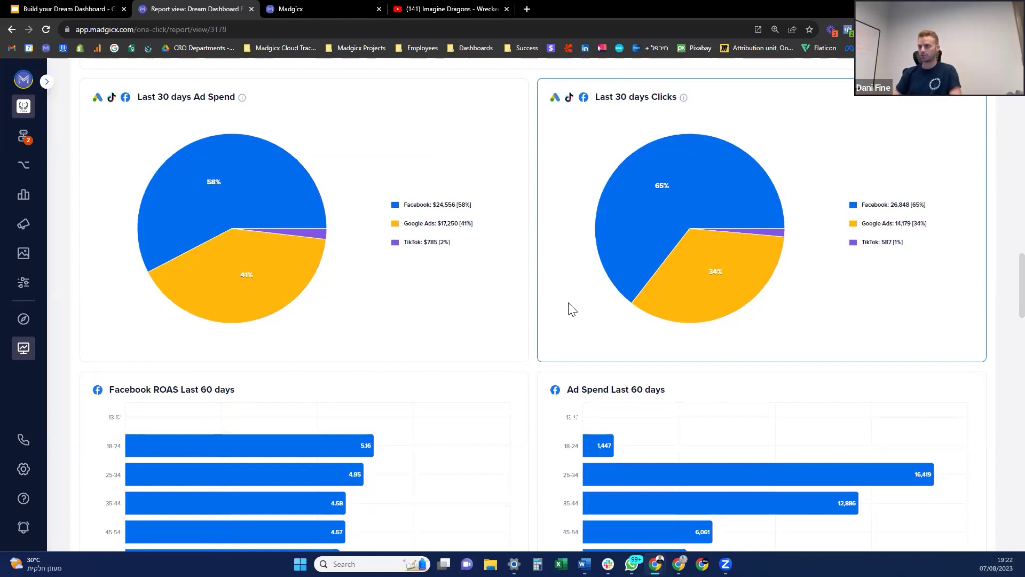
scroll(559, 261, down, 1)
scroll(556, 261, down, 1)
scroll(553, 259, down, 1)
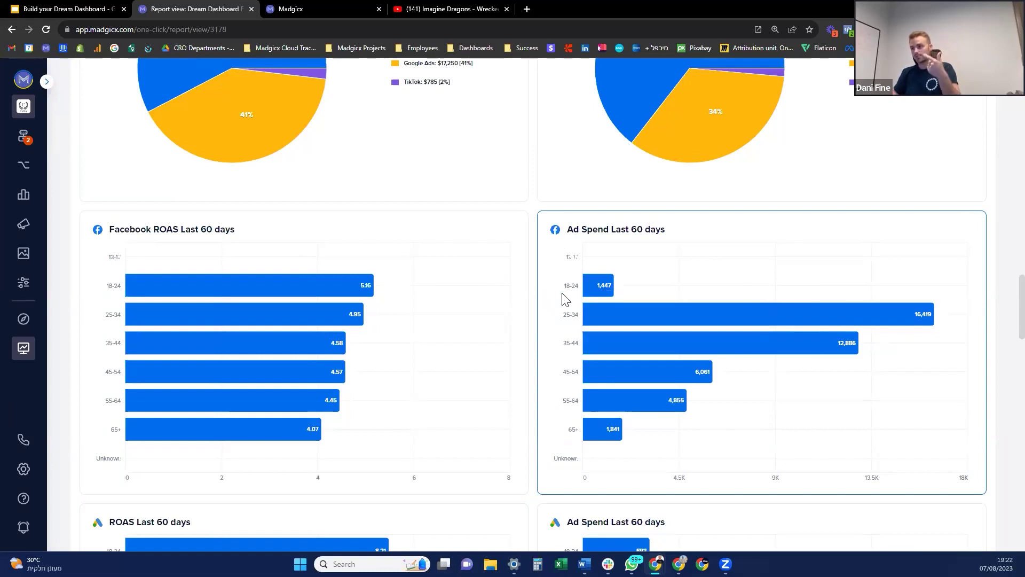
mouse_move(362, 286)
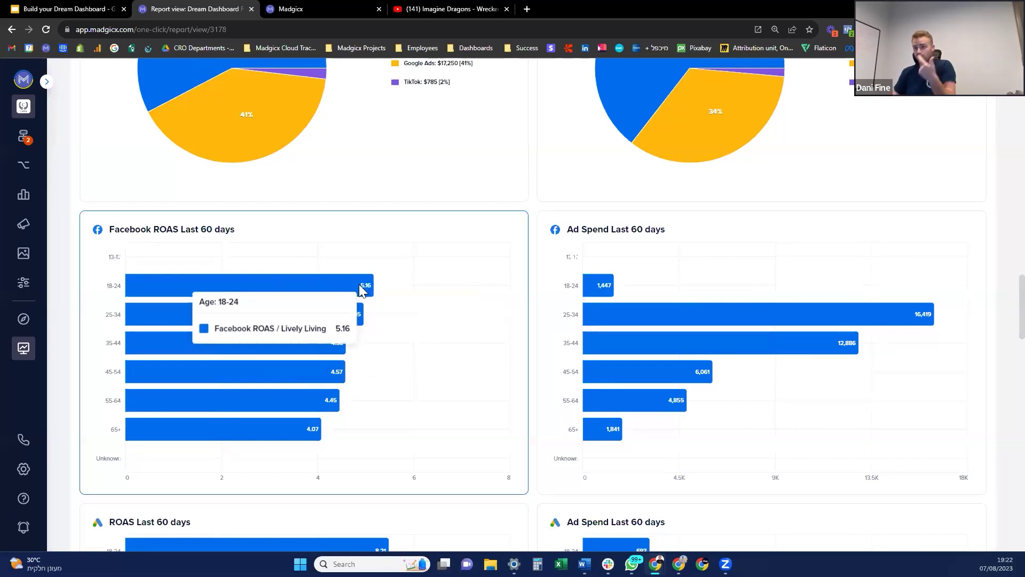
mouse_move(599, 289)
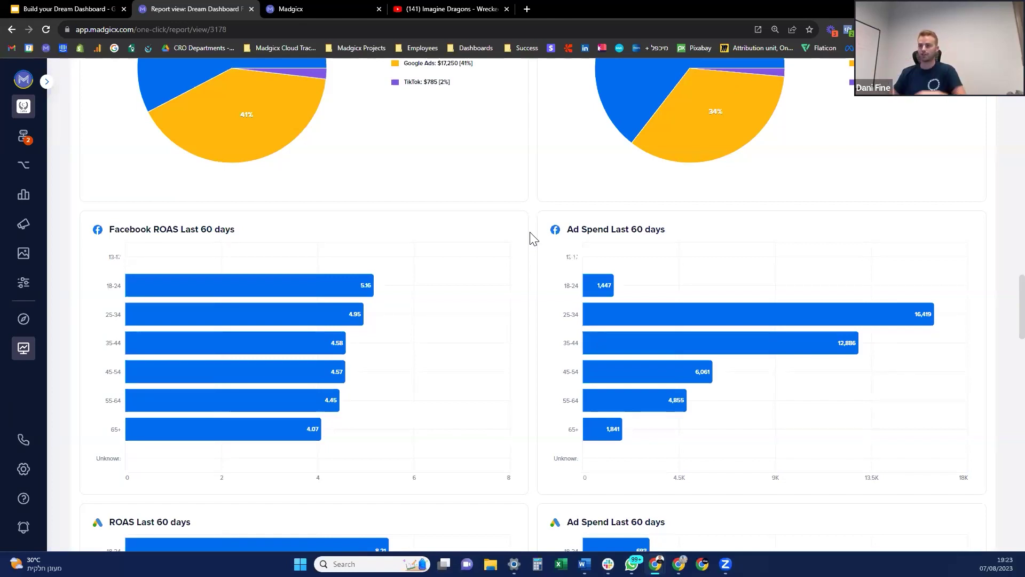
scroll(530, 239, down, 5)
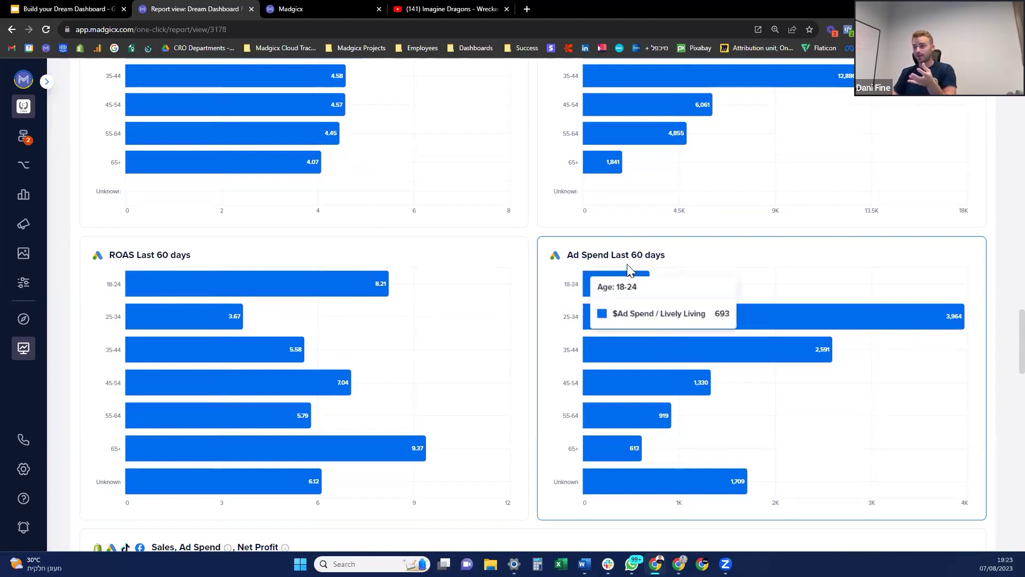
Read ROAS and ad spend per age group, including Google Ads 65+ ROAS of 9.37, then reach the 14-day chart.
mouse_move(623, 269)
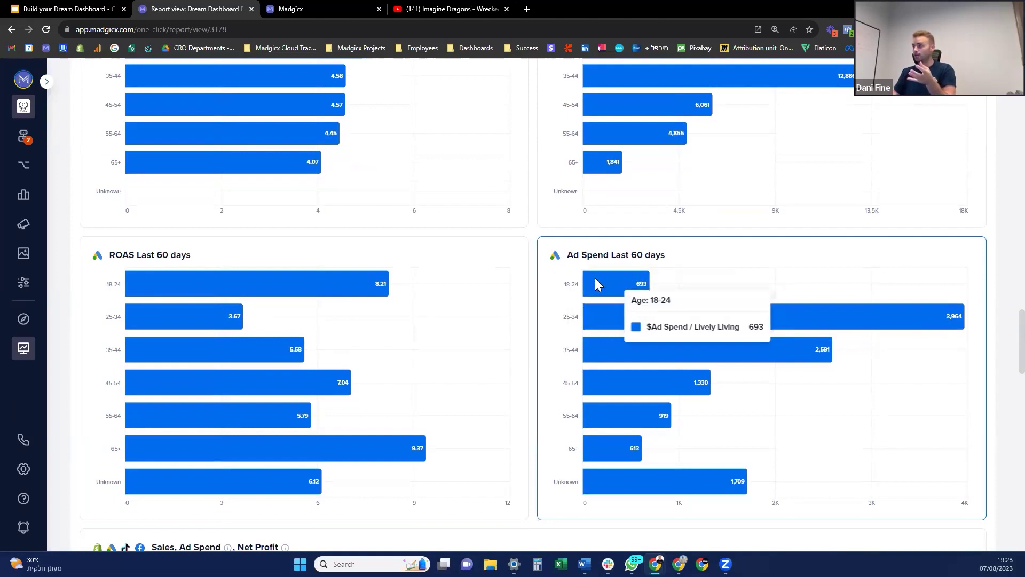
mouse_move(321, 284)
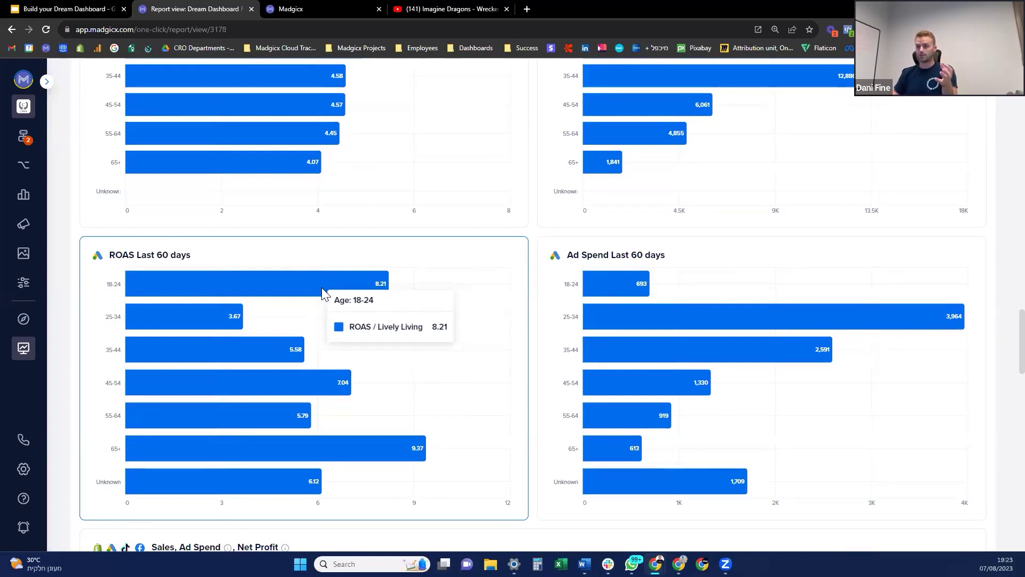
mouse_move(638, 447)
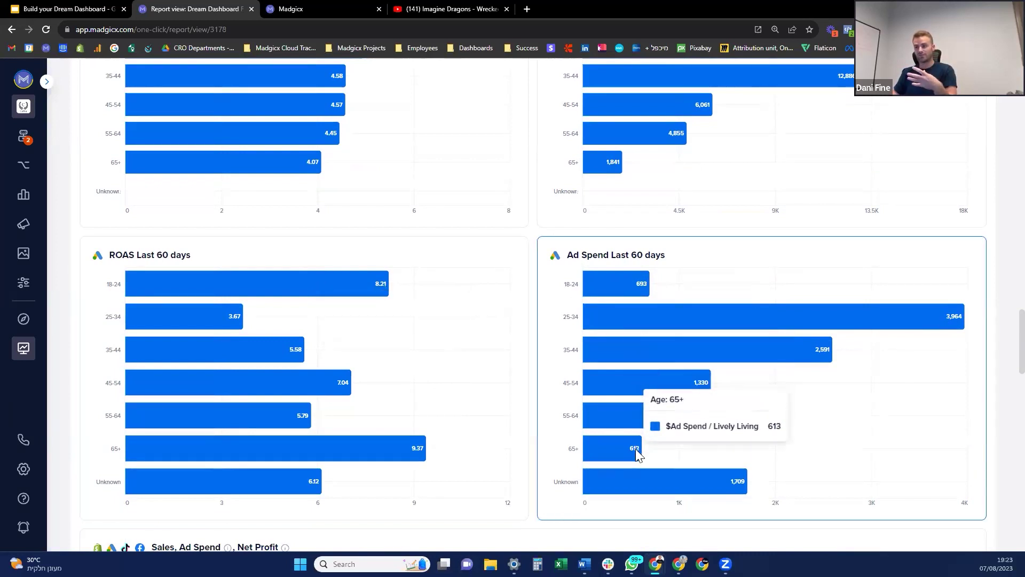
mouse_move(622, 432)
mouse_move(434, 442)
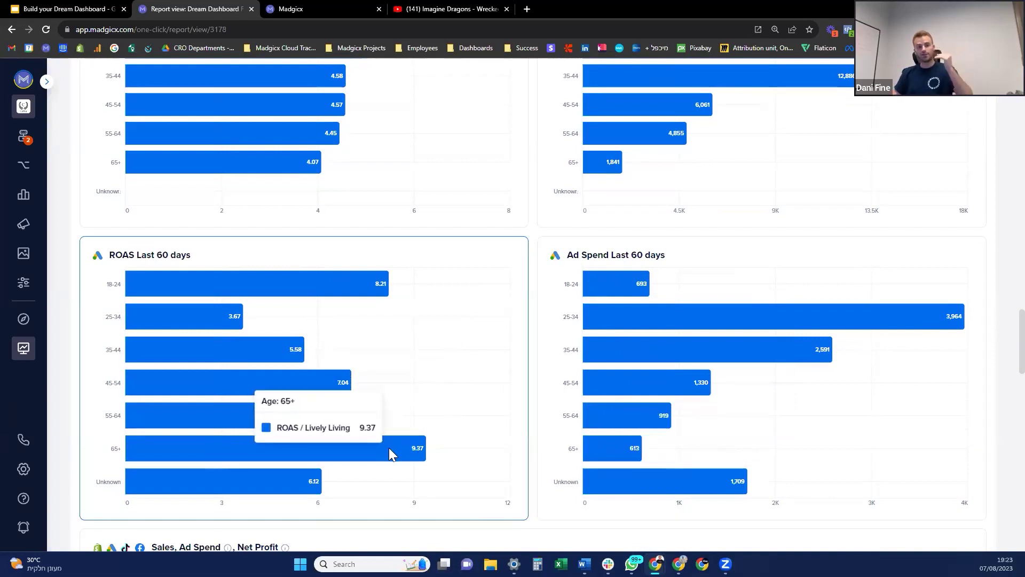
mouse_move(418, 411)
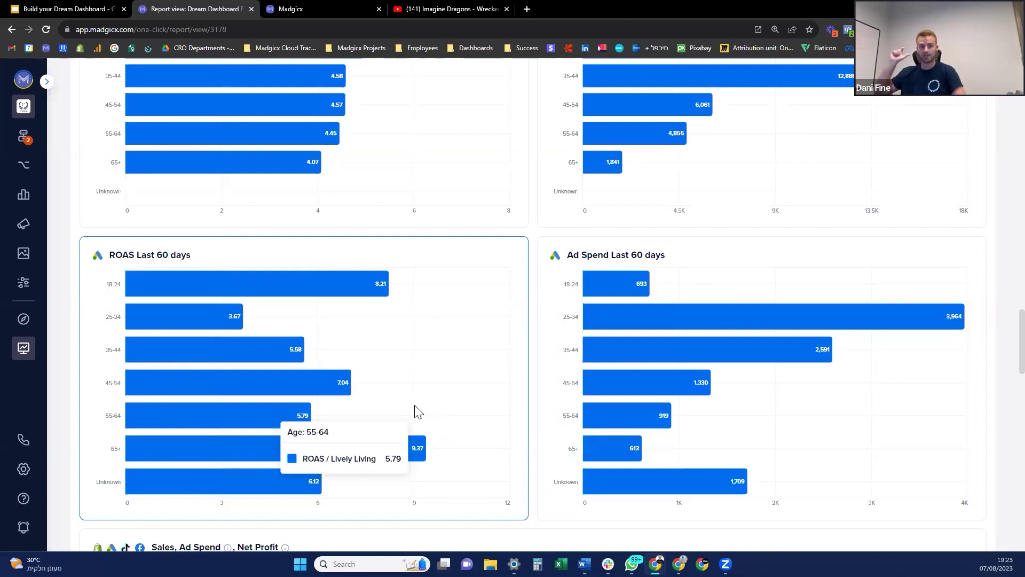
scroll(411, 414, down, 1)
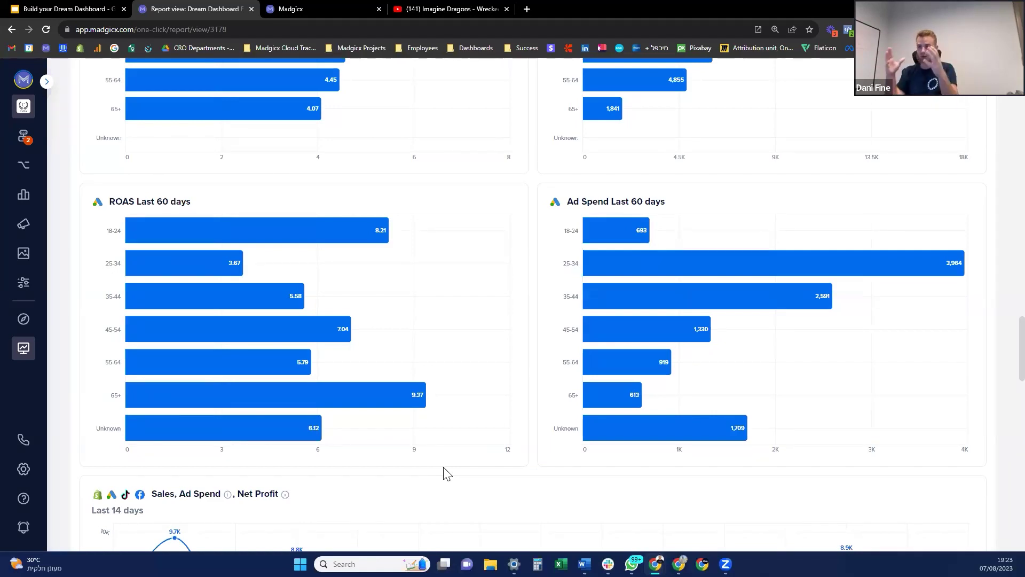
scroll(468, 379, down, 2)
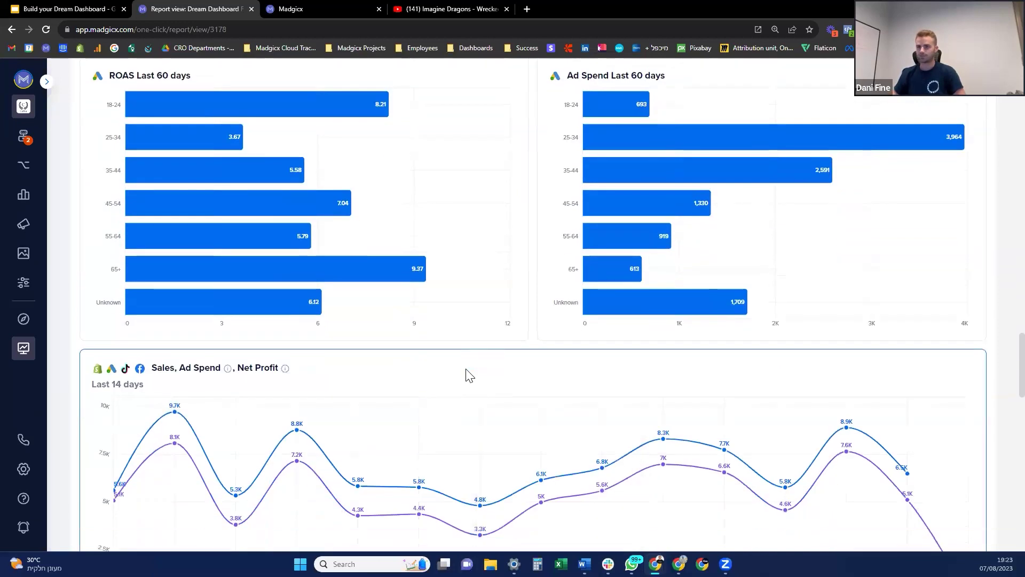
Sort the 90-day weekday Ad Spend/NC-CAC/ROAS table by ROAS, lowest first, noting Sunday's 4.59.
scroll(460, 355, down, 1)
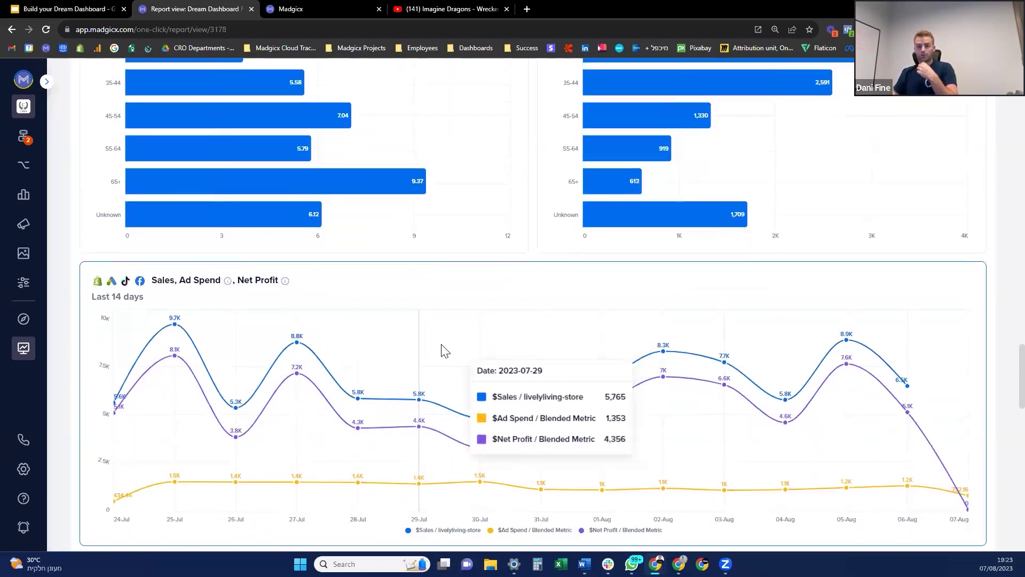
scroll(443, 352, down, 1)
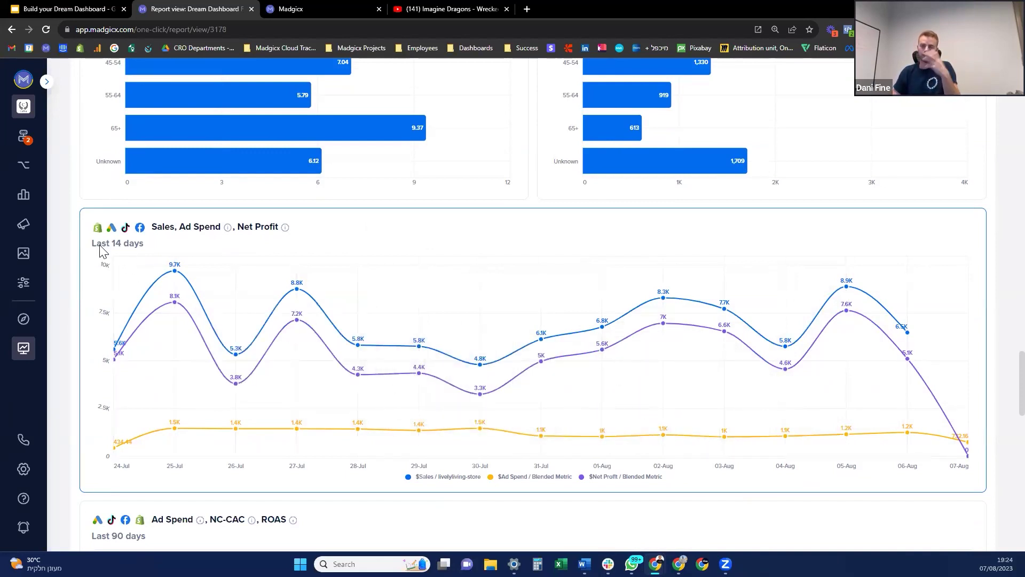
scroll(106, 249, down, 5)
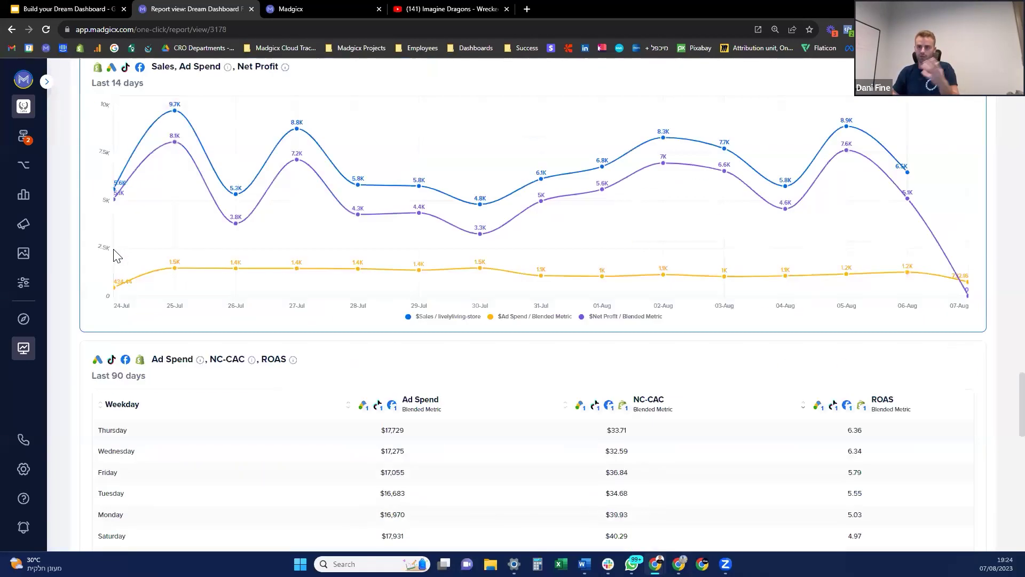
scroll(106, 257, down, 1)
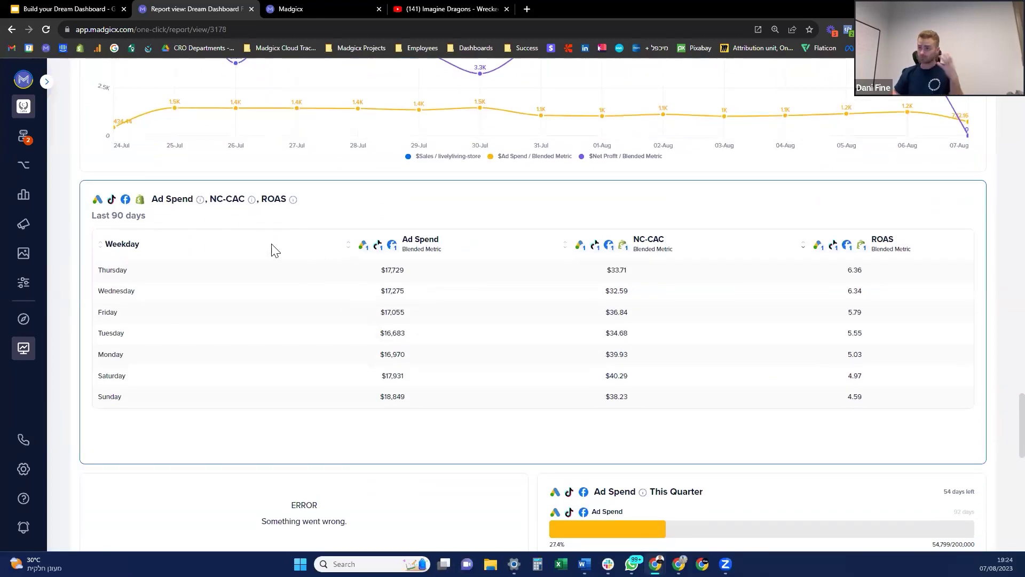
drag(128, 274, 95, 278)
click(112, 275)
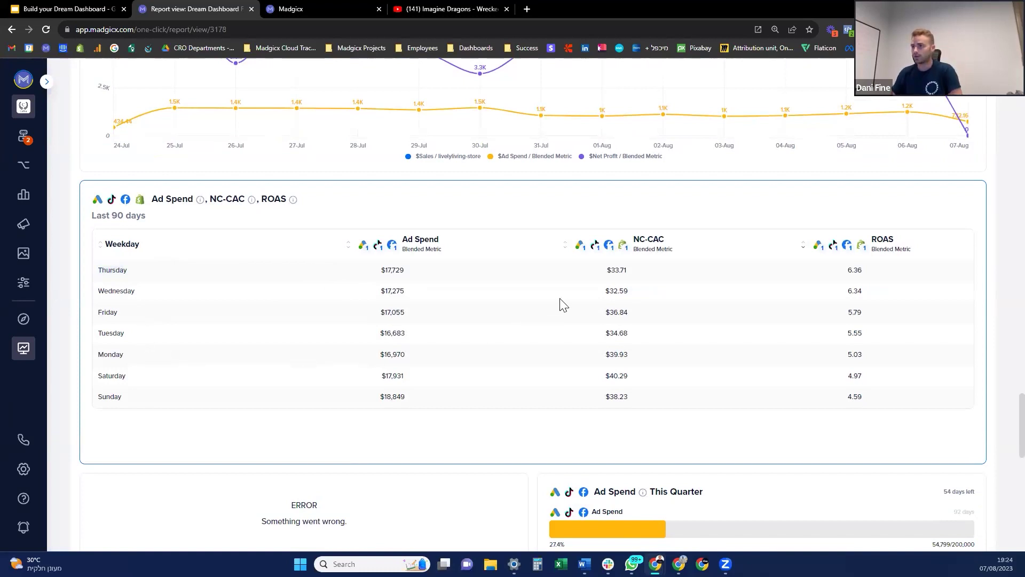
click(804, 244)
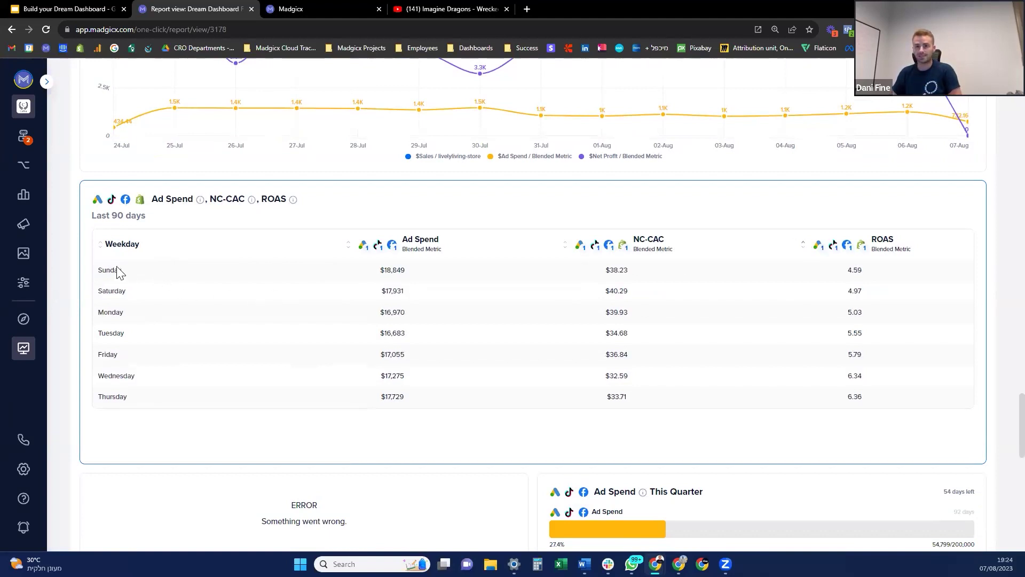
double_click(852, 273)
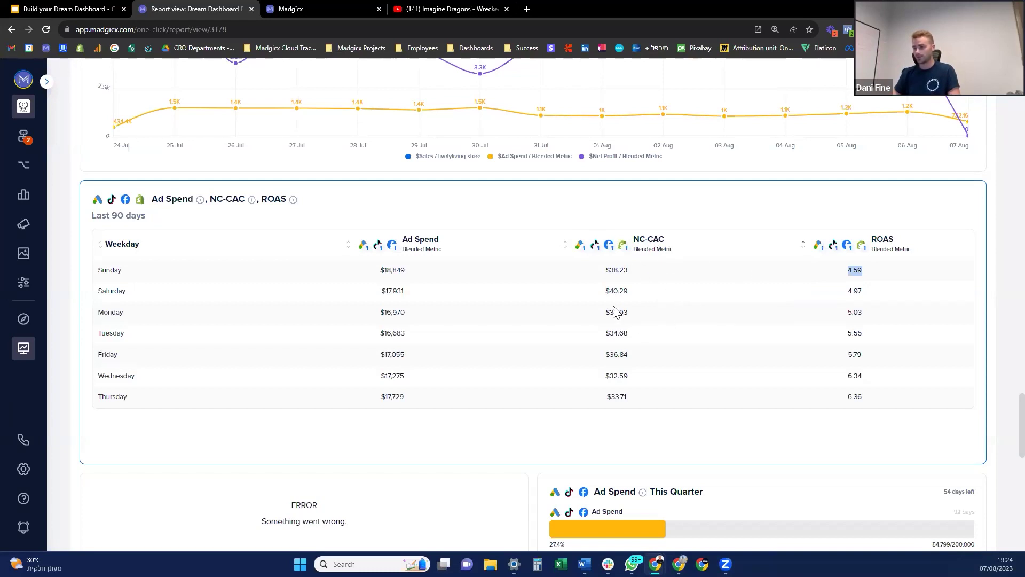
Sort by NC-CAC descending and compare Saturday ($40.29, $17,931) with Wednesday ($32.59, $17,275).
click(565, 245)
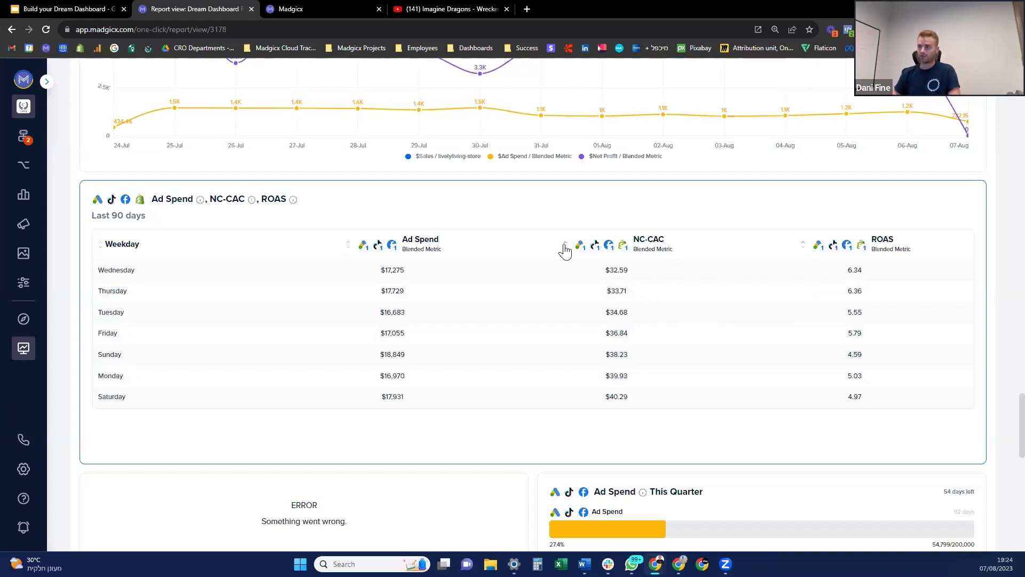
click(564, 246)
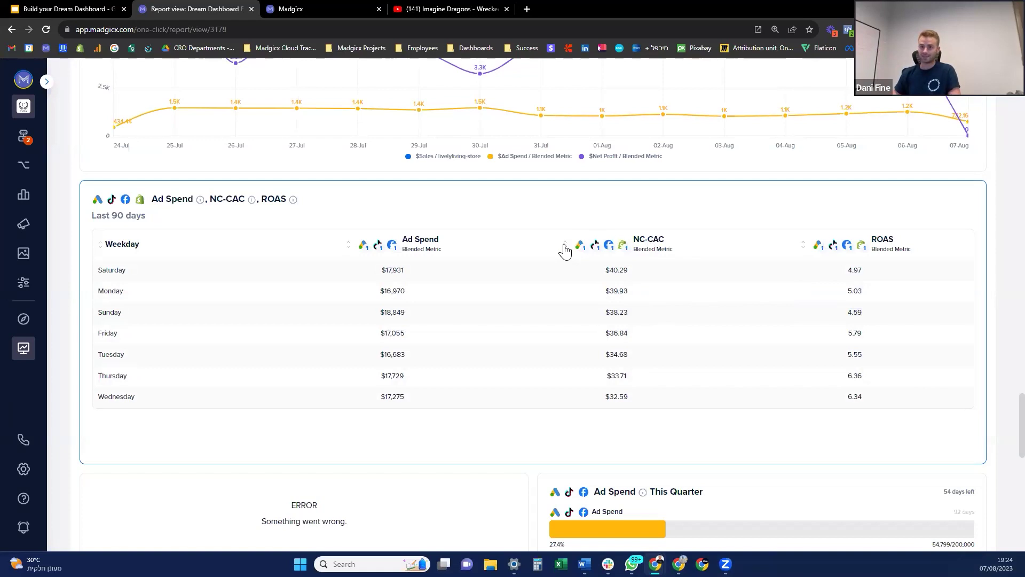
drag(577, 271, 669, 272)
click(614, 314)
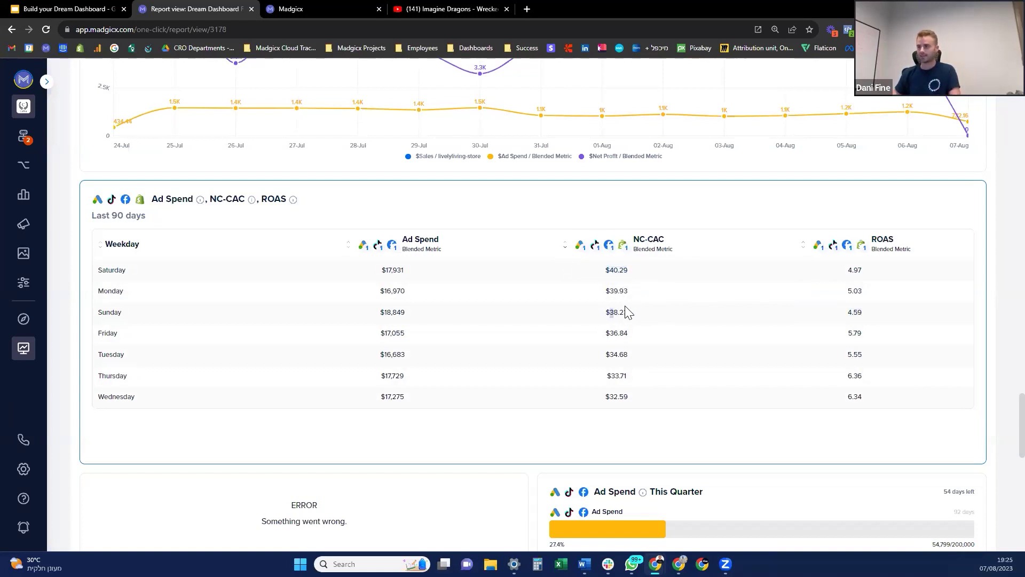
drag(596, 271, 643, 273)
drag(640, 395, 592, 400)
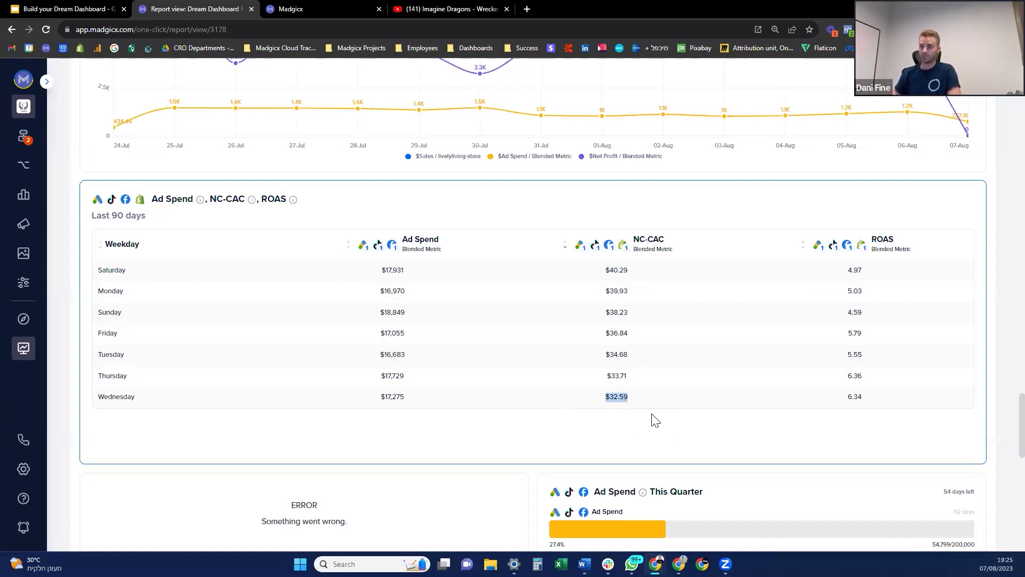
drag(372, 269, 427, 273)
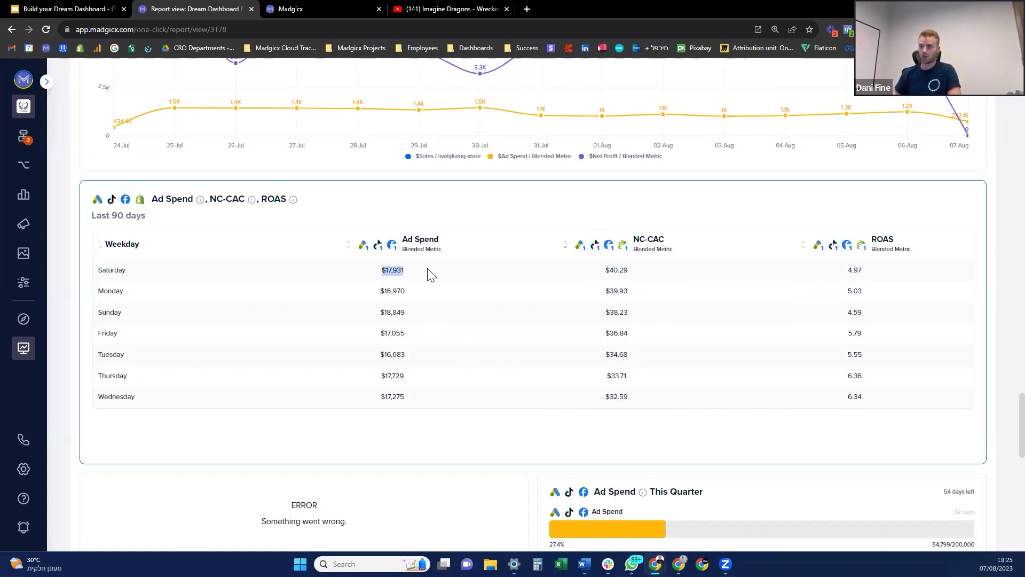
drag(412, 398, 358, 408)
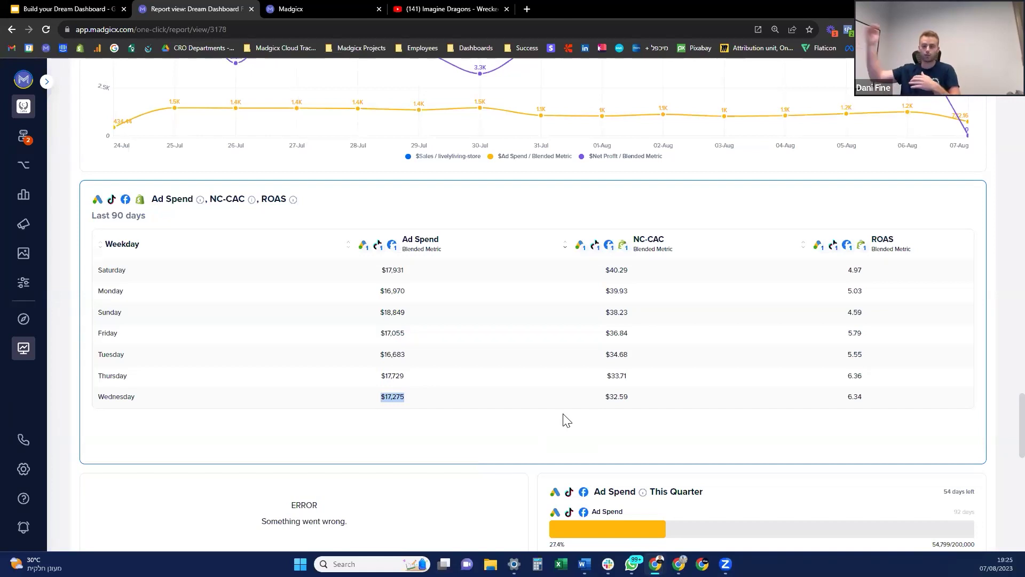
Show the Ad Spend quarterly goal tooltip and highlight its 54,799/200,000 progress.
scroll(565, 421, down, 4)
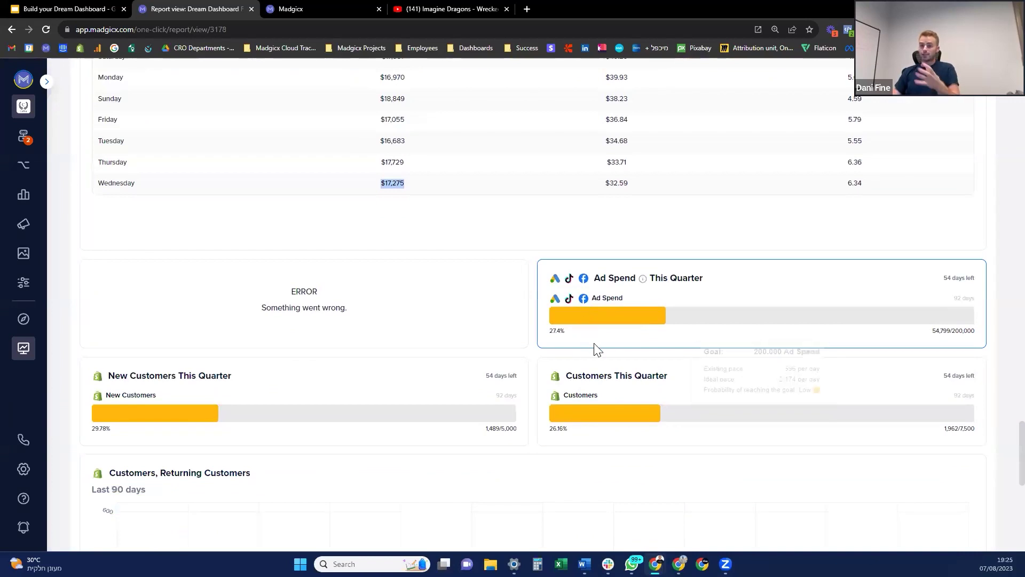
mouse_move(607, 341)
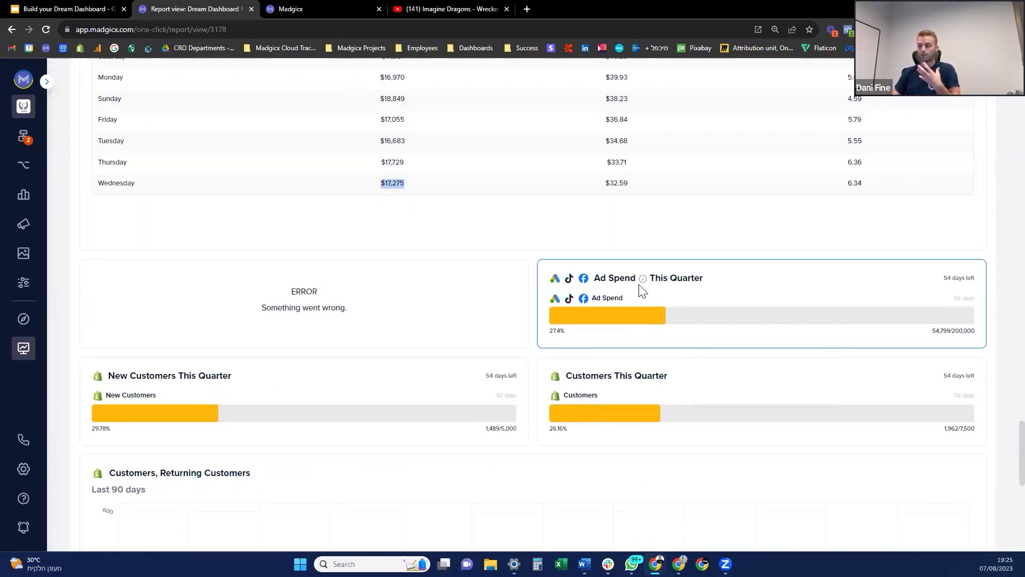
mouse_move(644, 280)
double_click(684, 279)
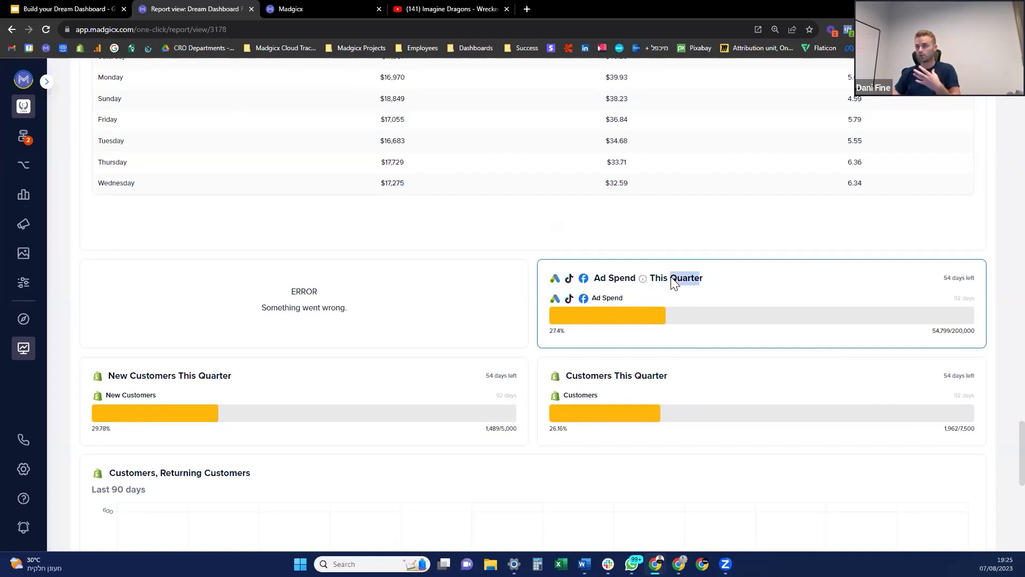
mouse_move(661, 329)
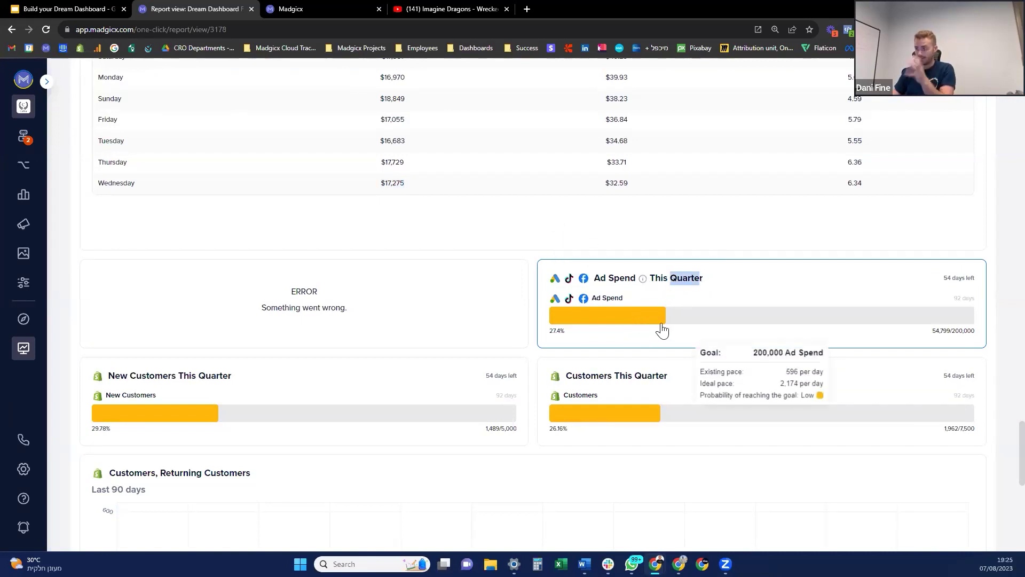
drag(930, 331, 978, 332)
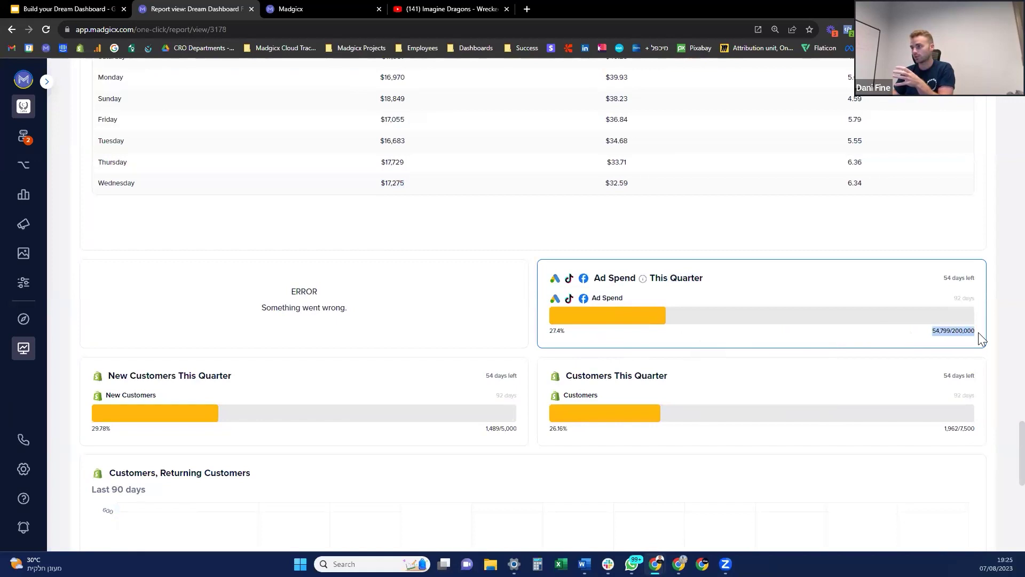
Highlight the New Customers goal figure 1,489/5,000 to show its pace tooltip.
scroll(748, 293, down, 1)
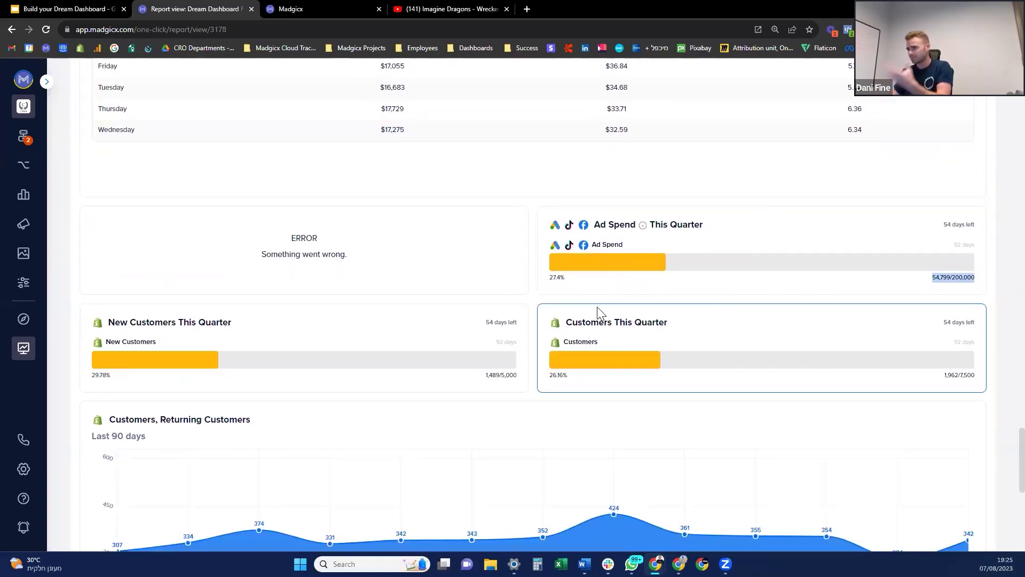
key(ctrl+a)
click(922, 380)
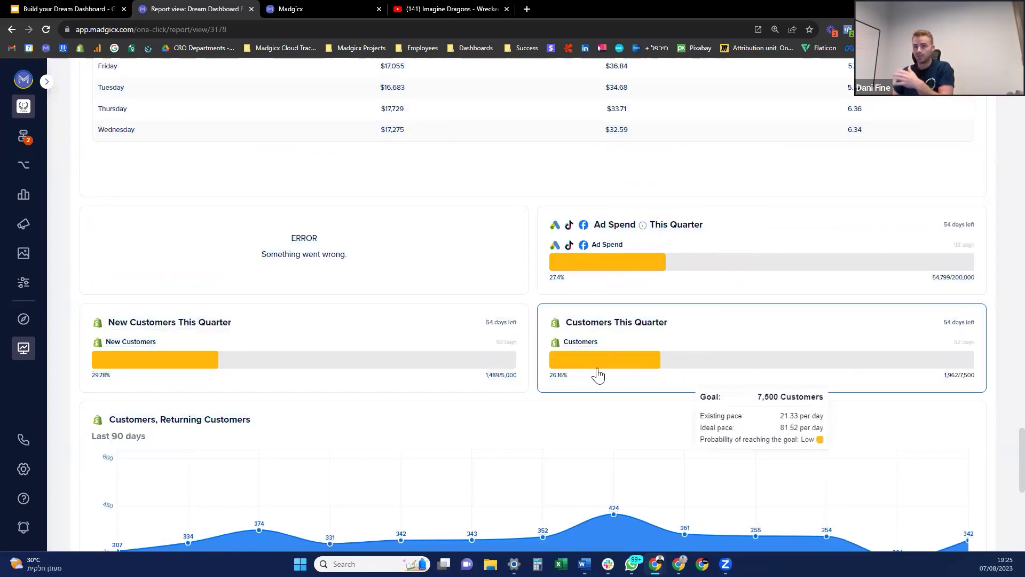
drag(485, 376, 517, 376)
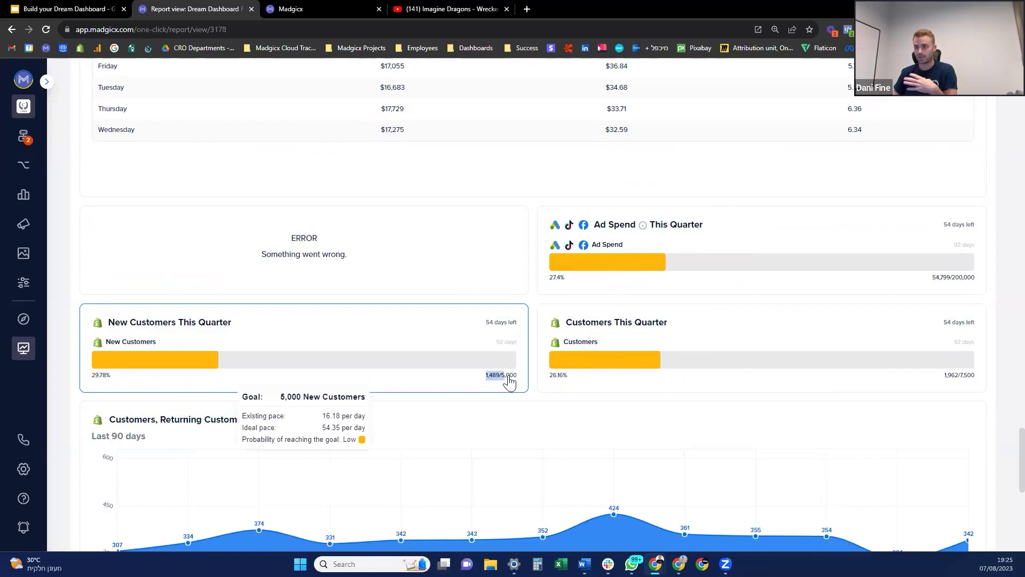
mouse_move(510, 379)
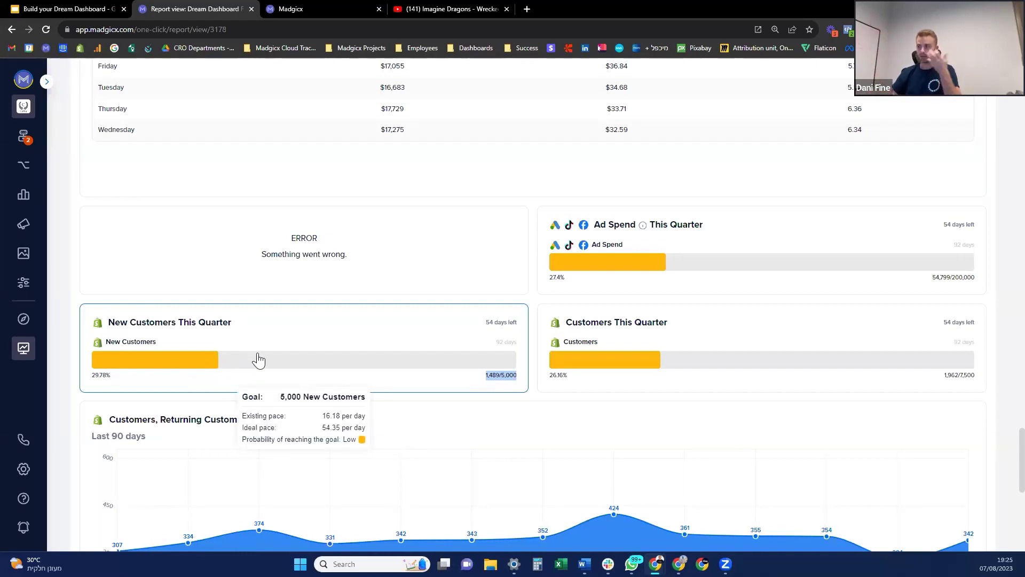
Scroll past the 90-day Customers/Returning Customers chart to the LTV, CAC chart (LTV peak 166.78).
scroll(411, 328, down, 4)
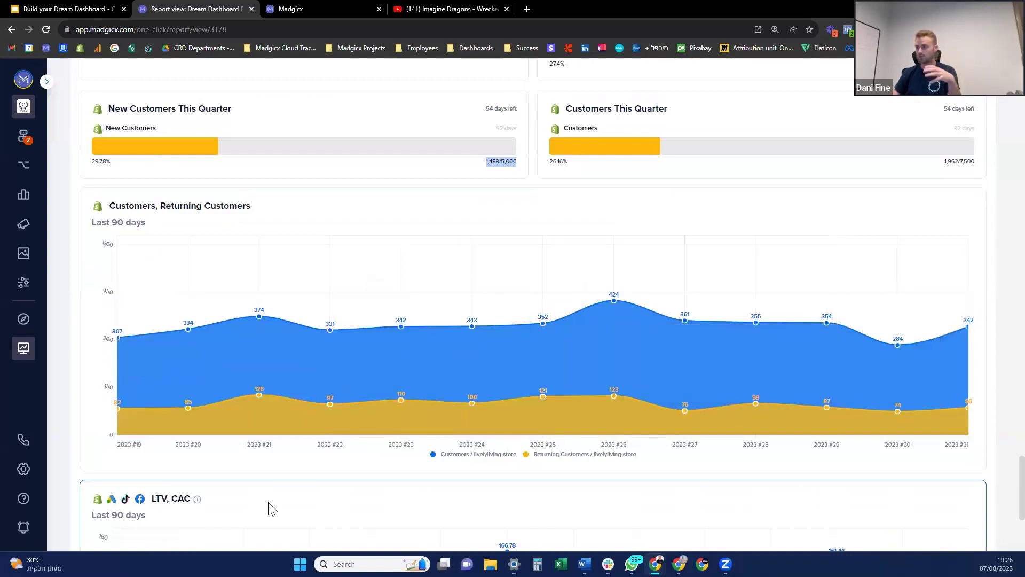
triple_click(115, 222)
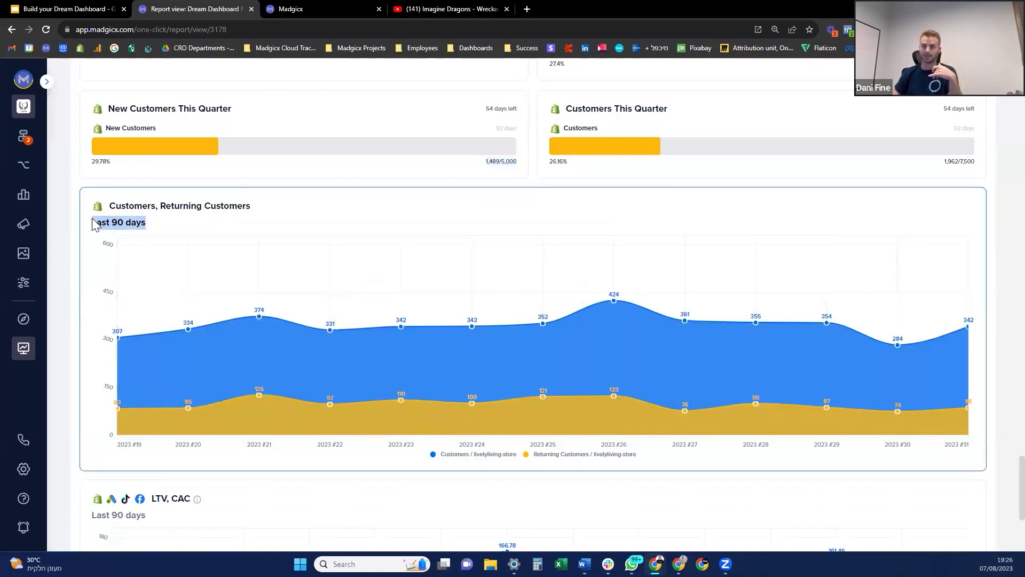
click(143, 455)
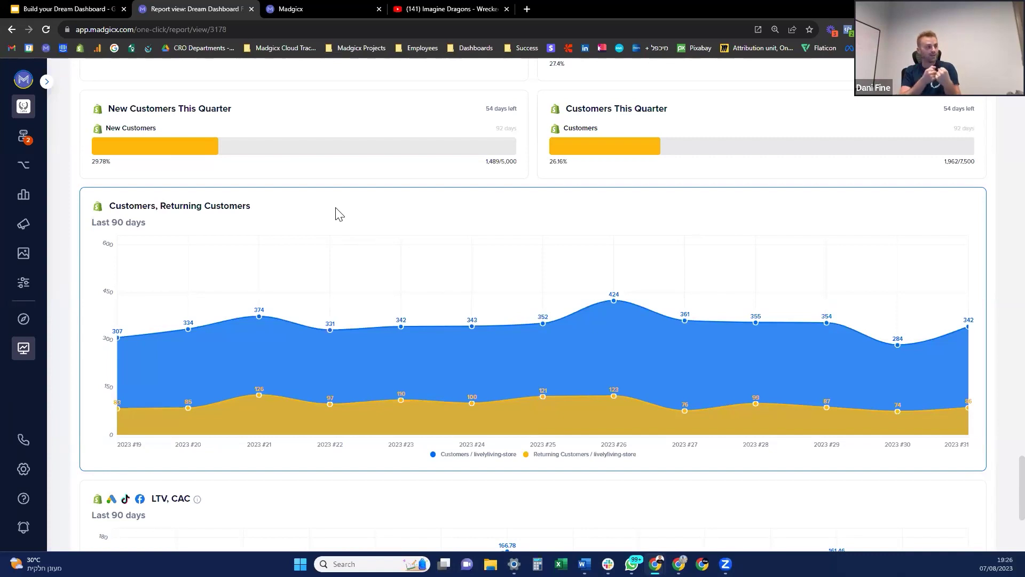
scroll(354, 215, down, 4)
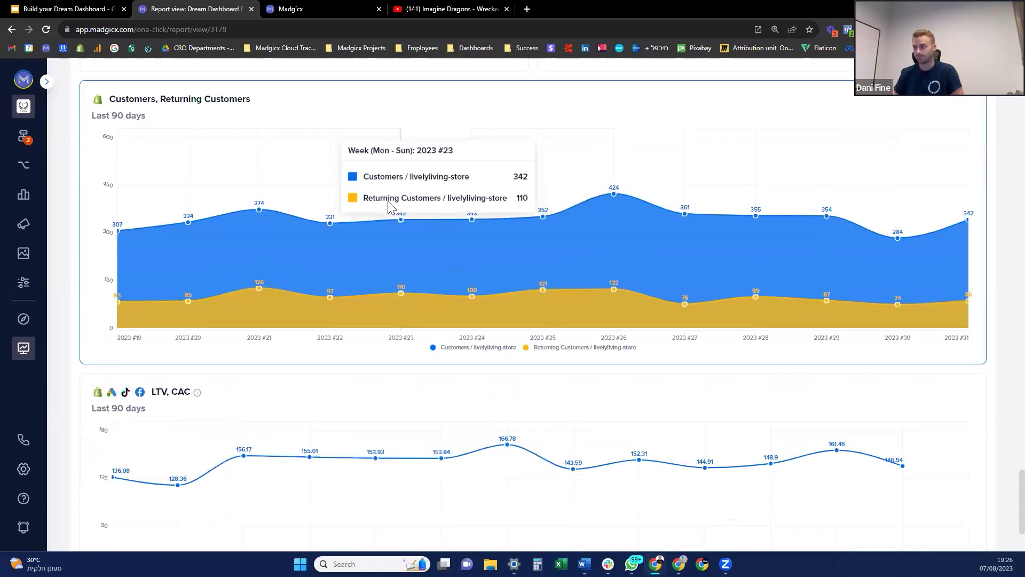
scroll(342, 326, down, 1)
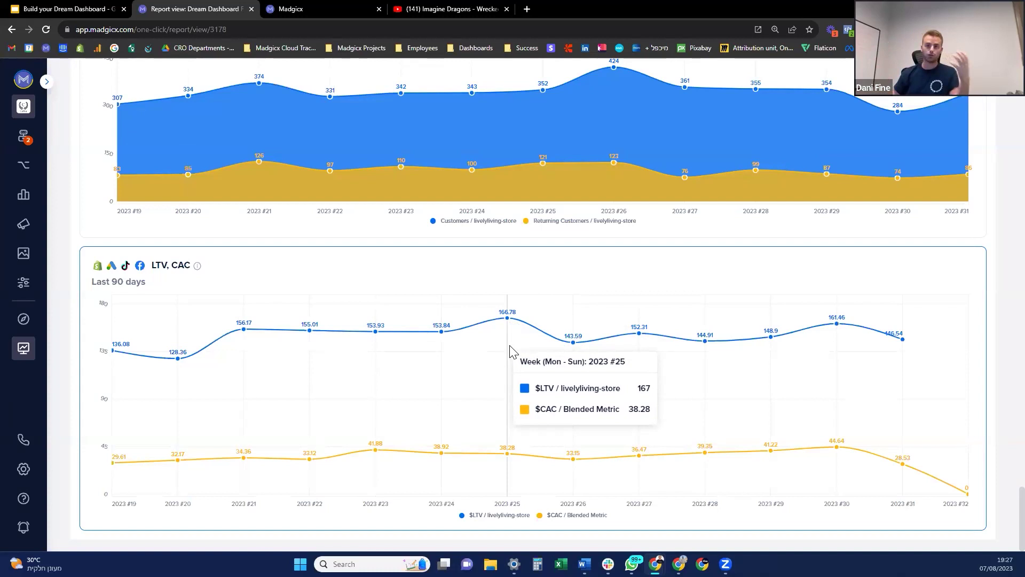
scroll(496, 292, up, 1)
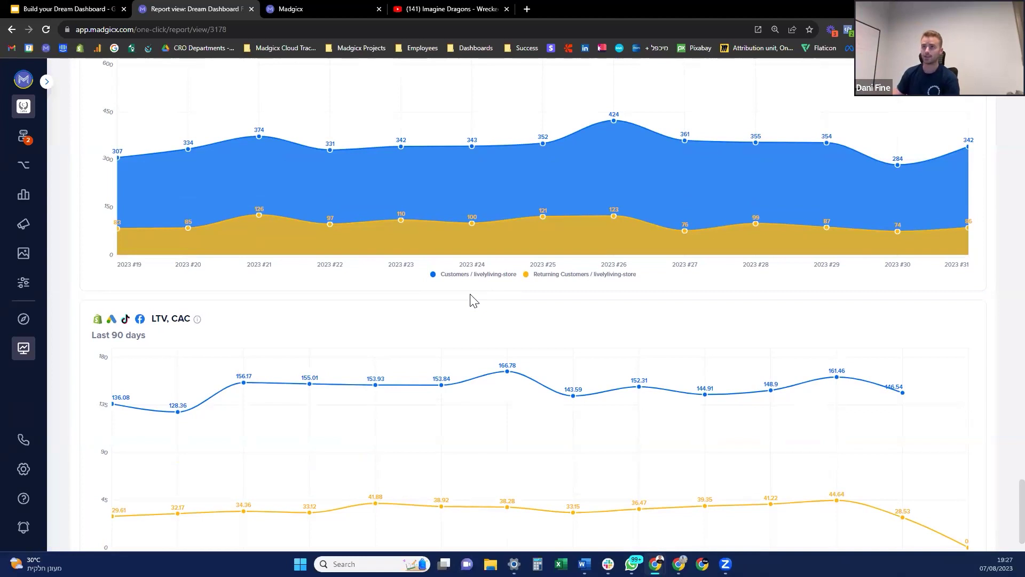
Scroll up to the Blended Metrics cards and read the Blended ROAS definition.
scroll(474, 302, up, 20)
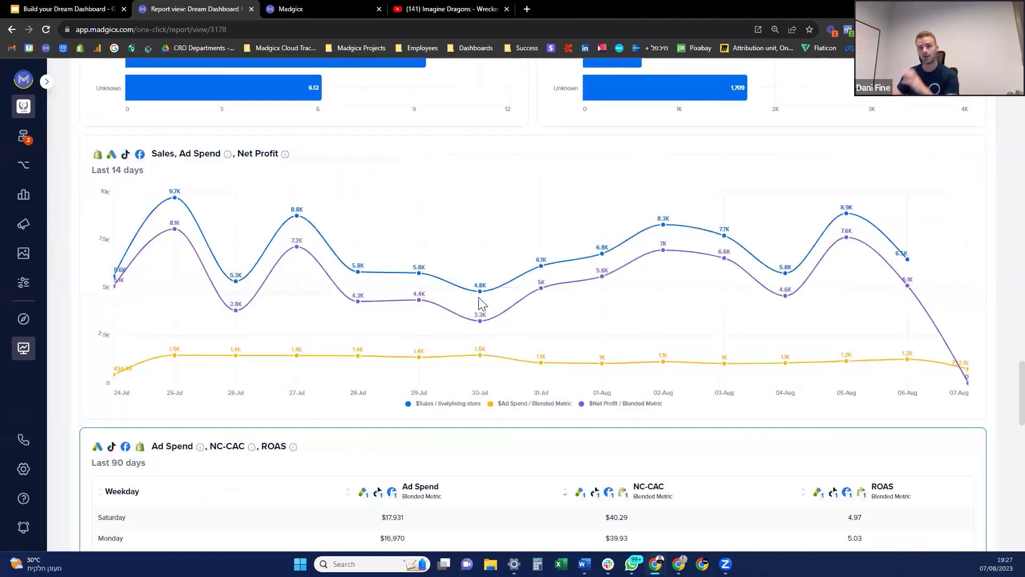
scroll(480, 304, up, 15)
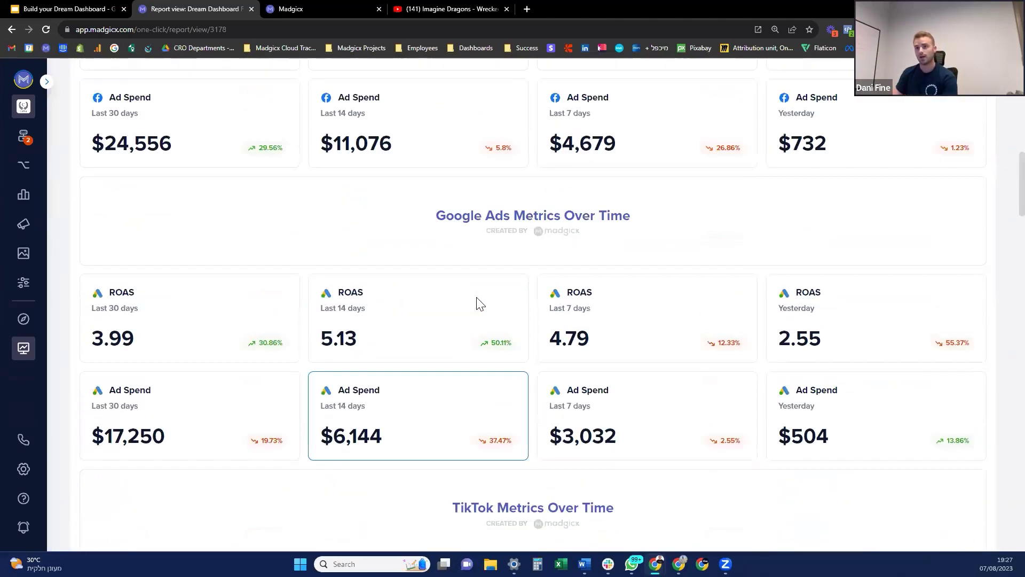
scroll(479, 303, up, 4)
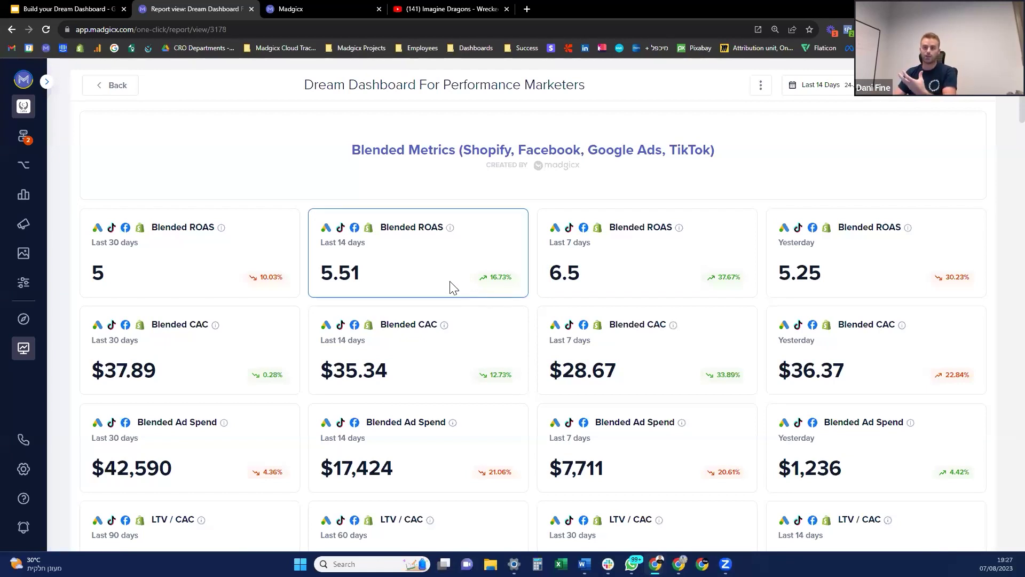
mouse_move(227, 235)
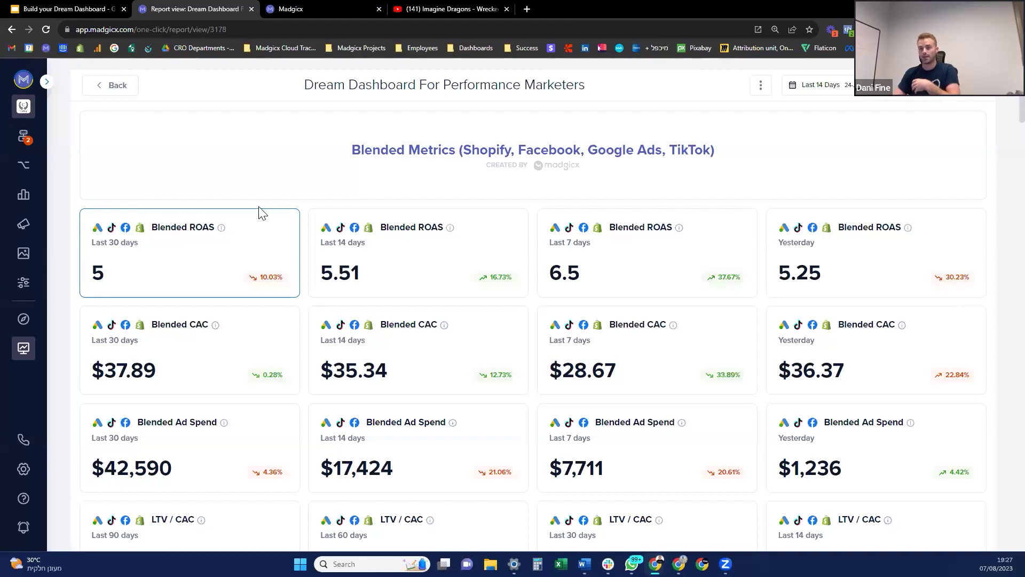
Switch to the One-Click Report offer page and highlight its heading, $67 lifetime-deal price and URL.
click(289, 11)
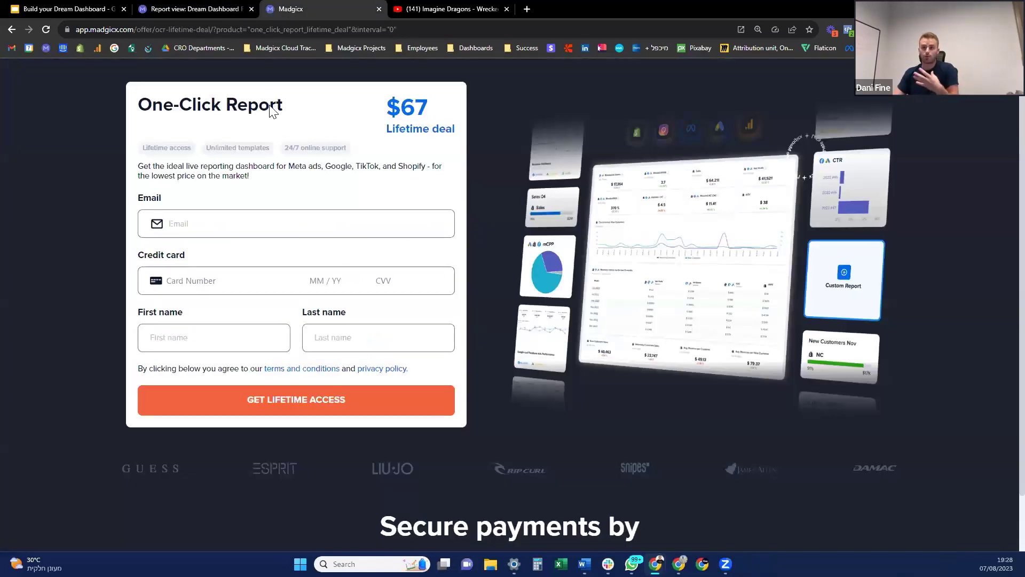
drag(277, 105, 147, 113)
drag(385, 129, 451, 137)
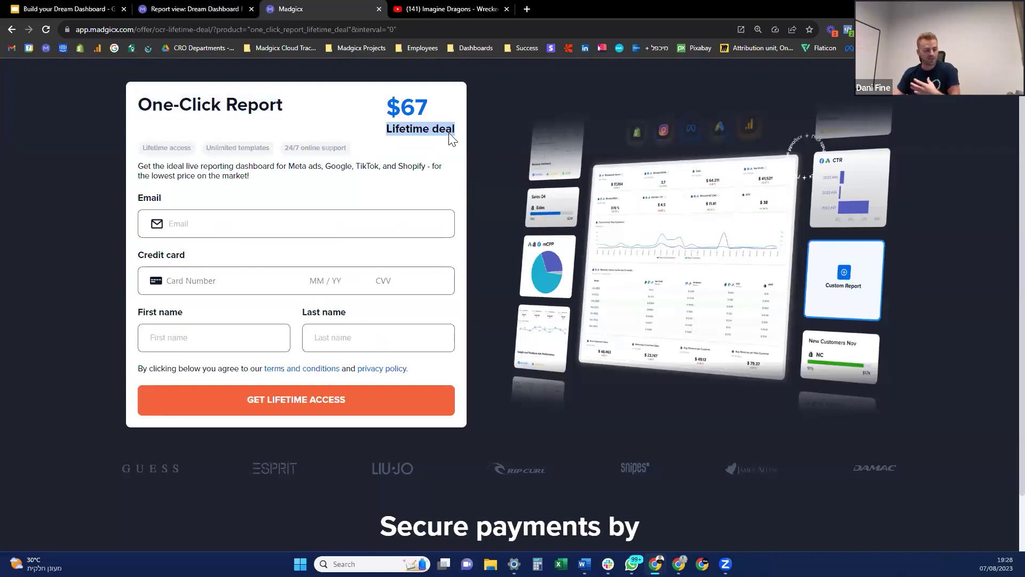
double_click(398, 109)
click(409, 112)
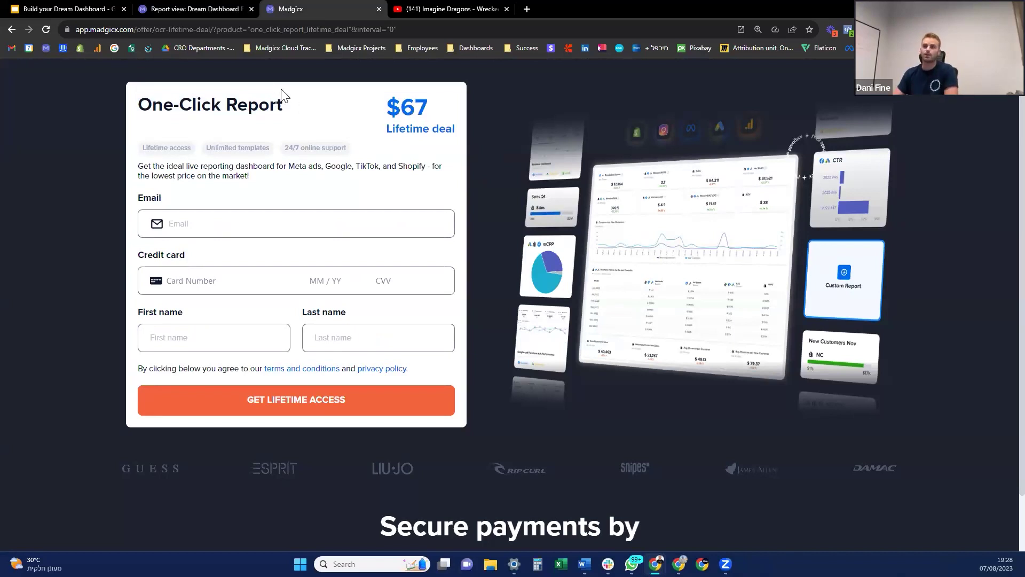
click(240, 35)
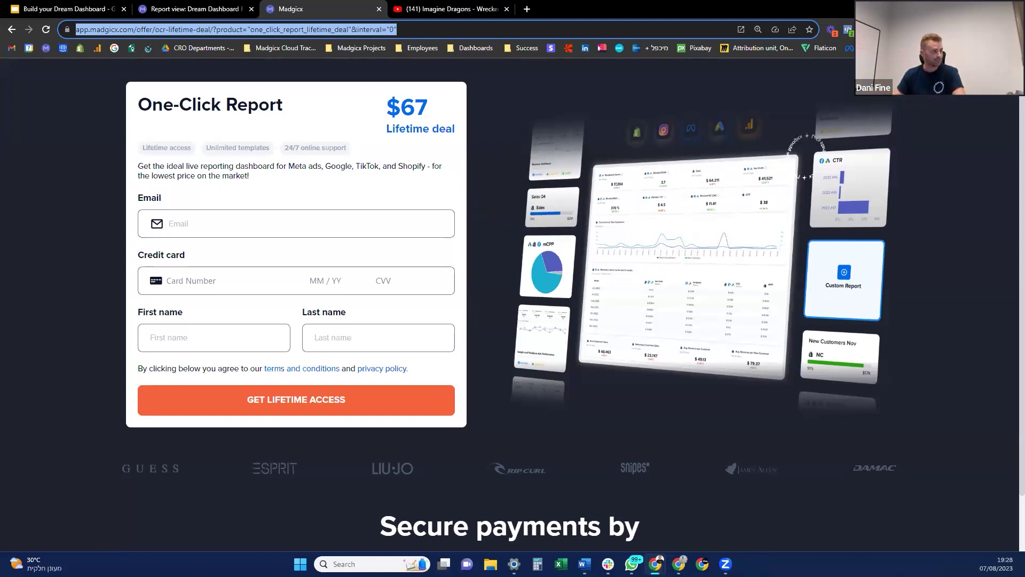
Return to the Build your Dream Dashboard slides at slide 21.
key(alt+Tab)
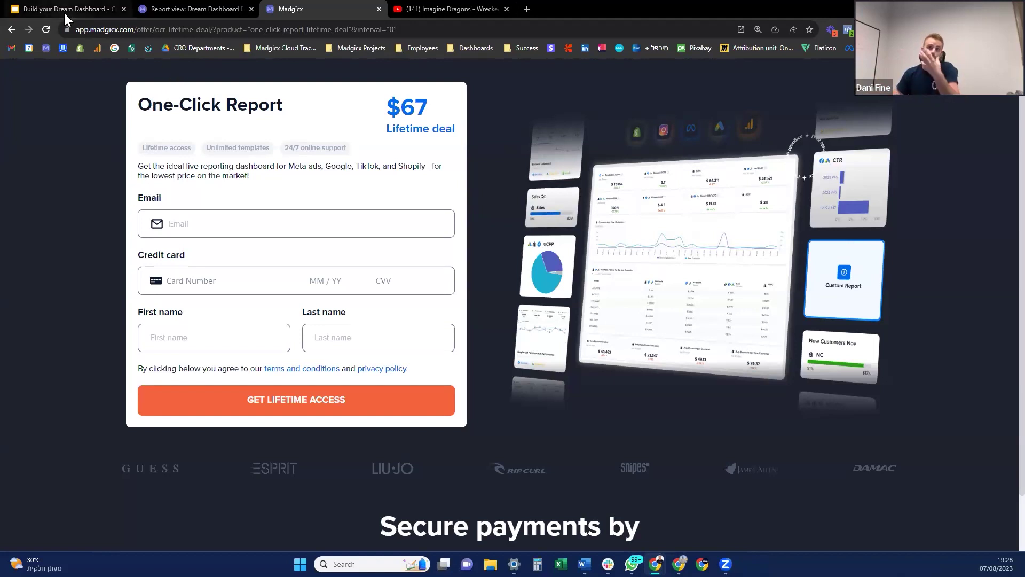
mouse_move(63, 11)
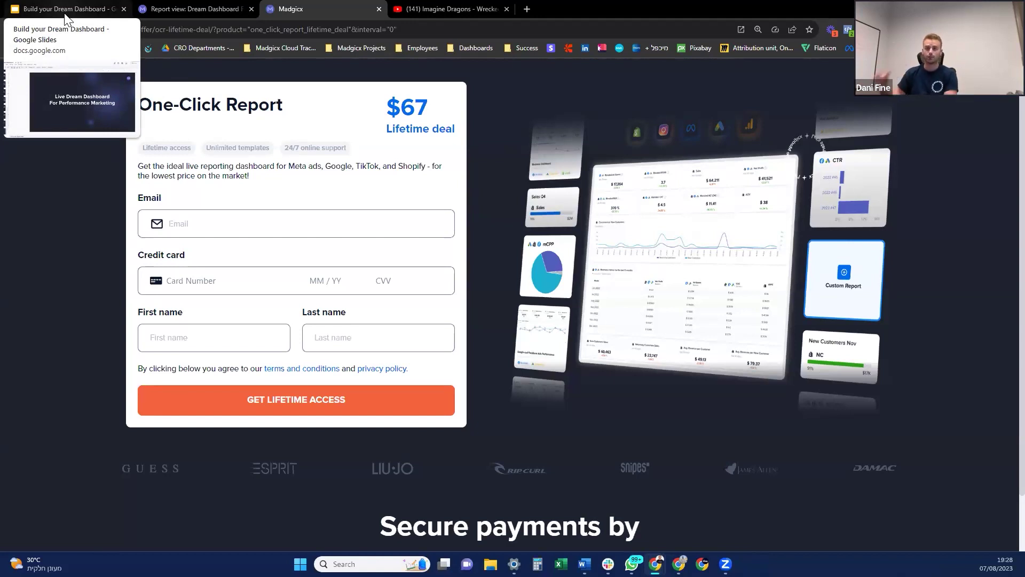
click(64, 12)
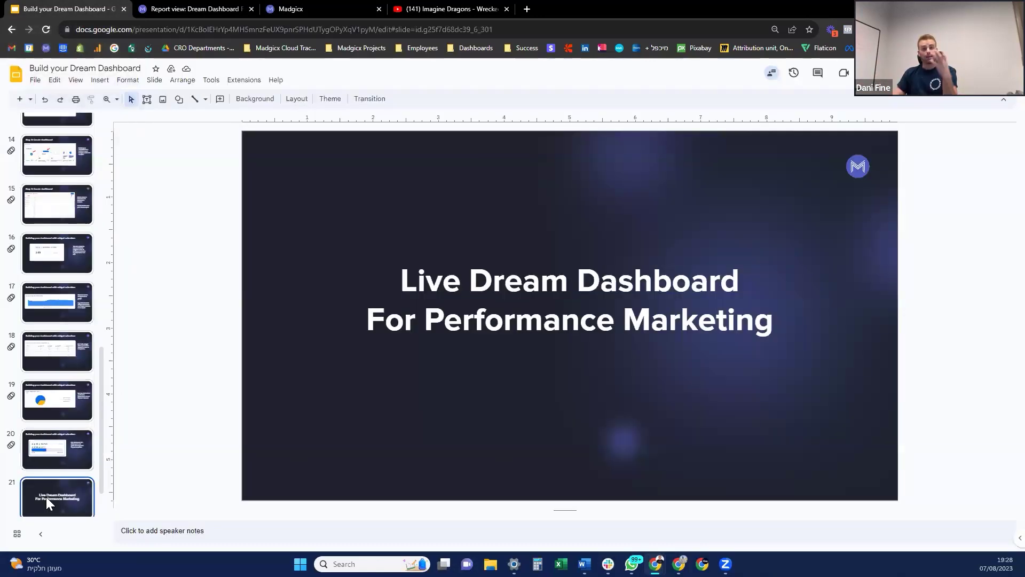